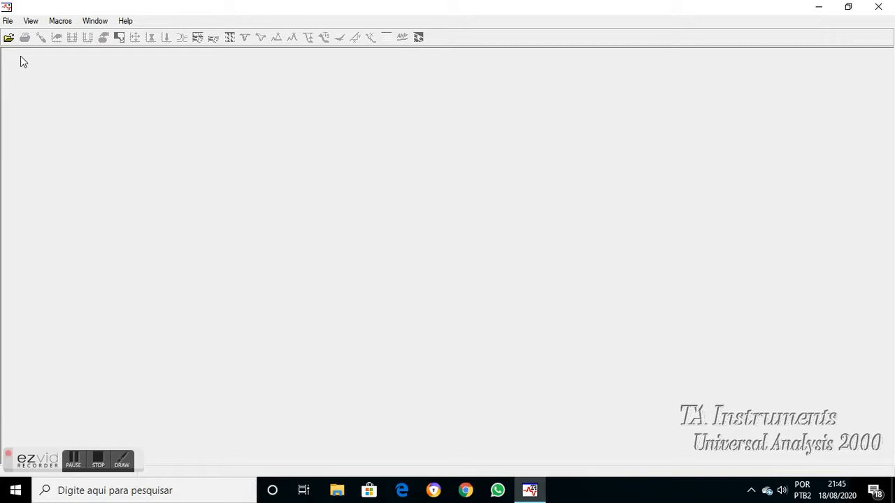
- Browse for a data file to open in the TG e DSC folder on the desktop
click(7, 22)
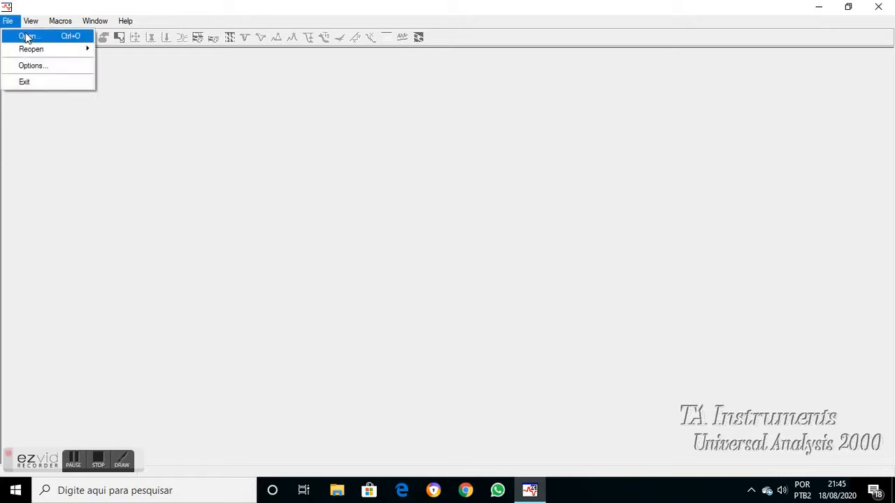
click(26, 35)
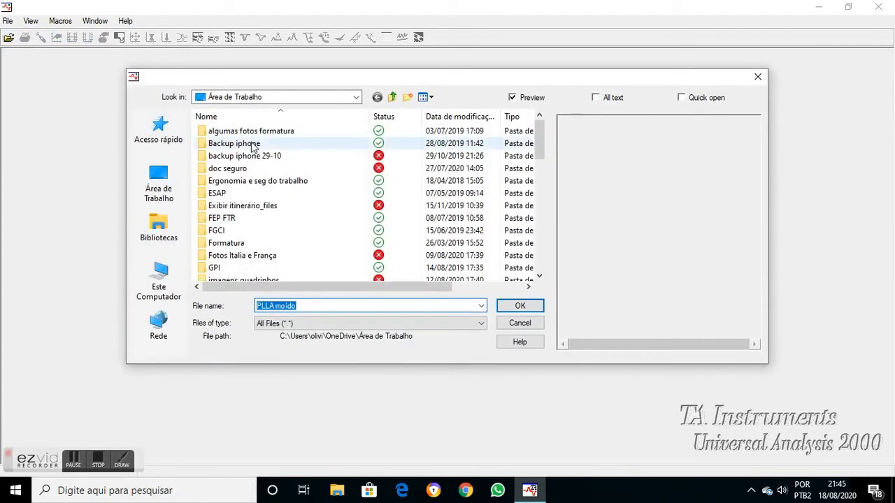
click(168, 183)
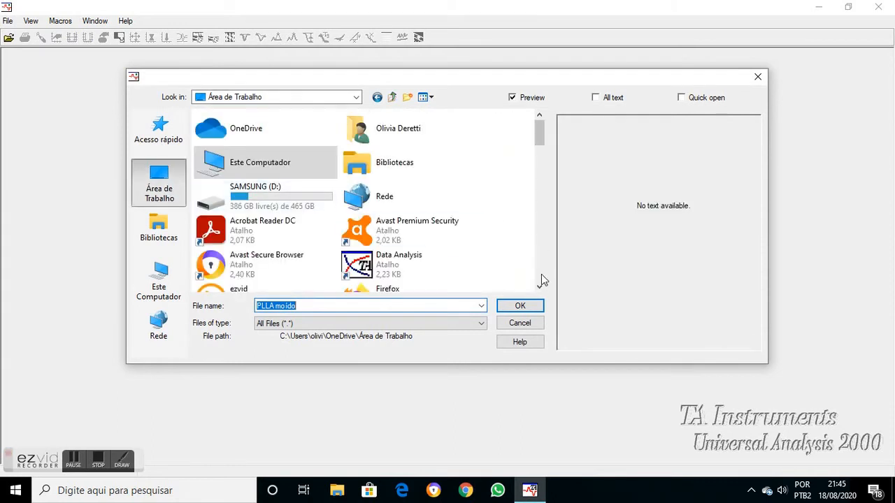
drag(539, 145, 549, 238)
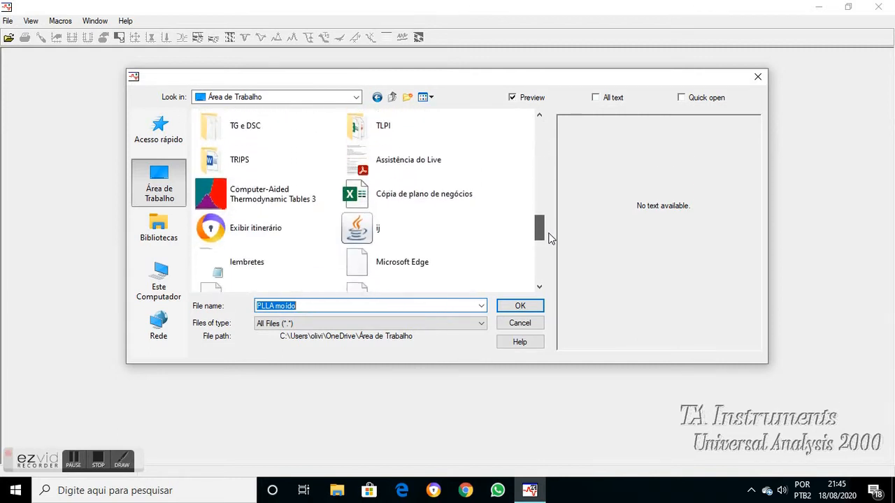
double_click(329, 125)
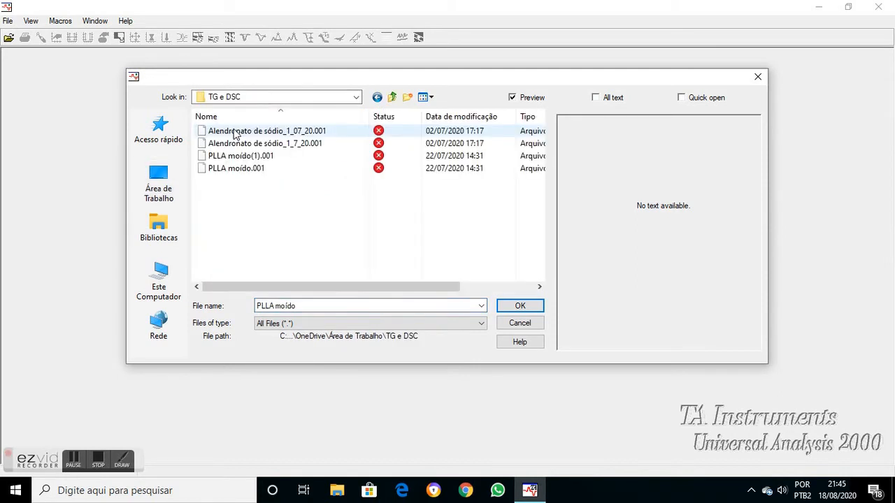
- Preview the two Alendronato de sódio files and open Alendronato de sódio_1_07_20.001
click(288, 132)
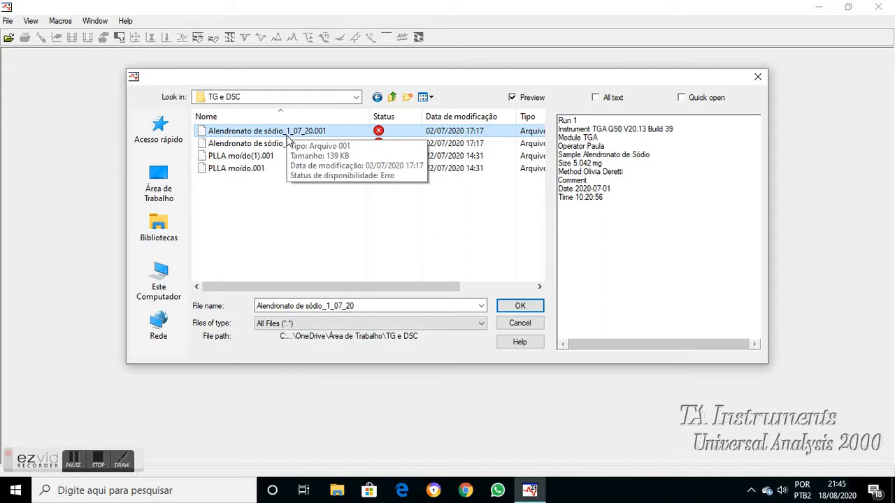
click(288, 143)
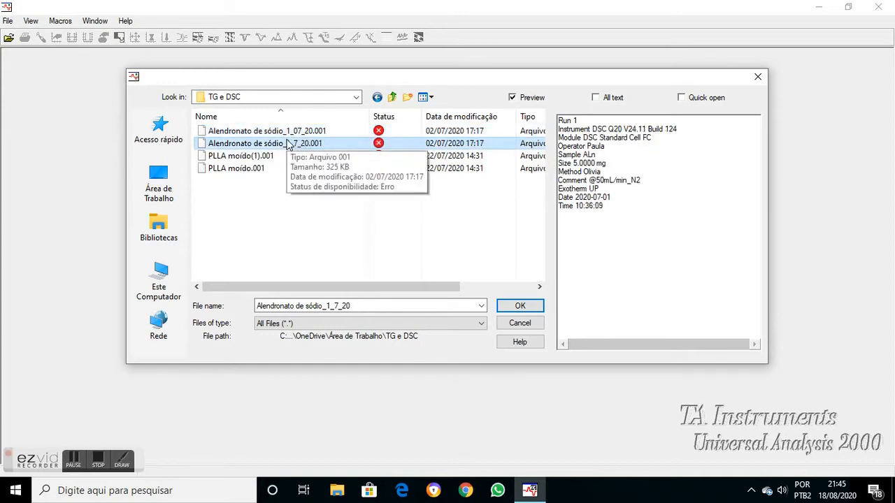
click(289, 133)
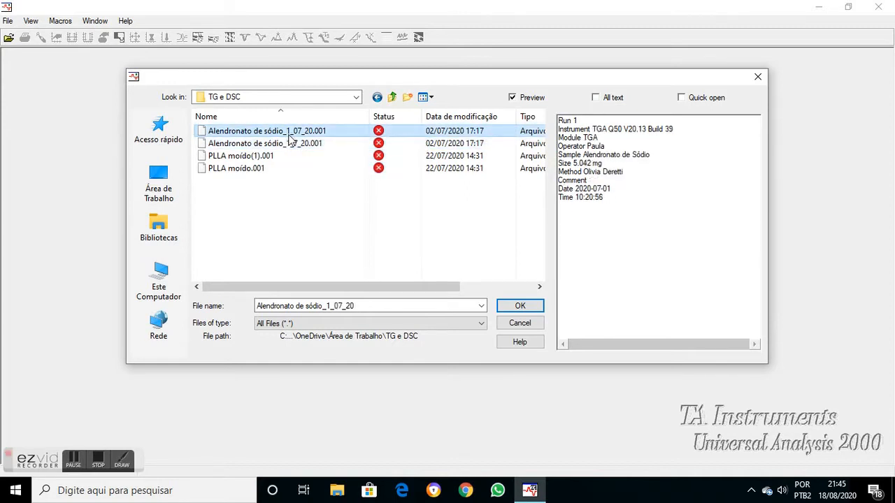
double_click(288, 135)
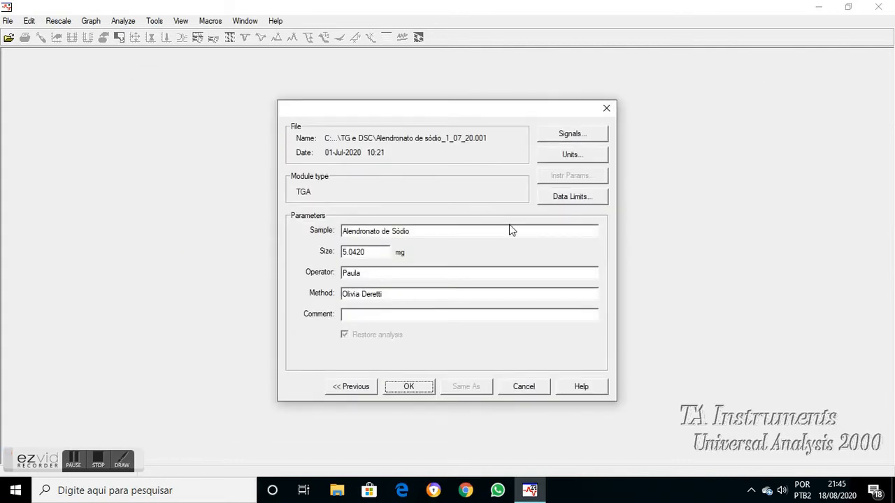
- Plot the alendronate data with Y2 set to Weight (%) of type Derivative (temp), and close the graph
click(572, 135)
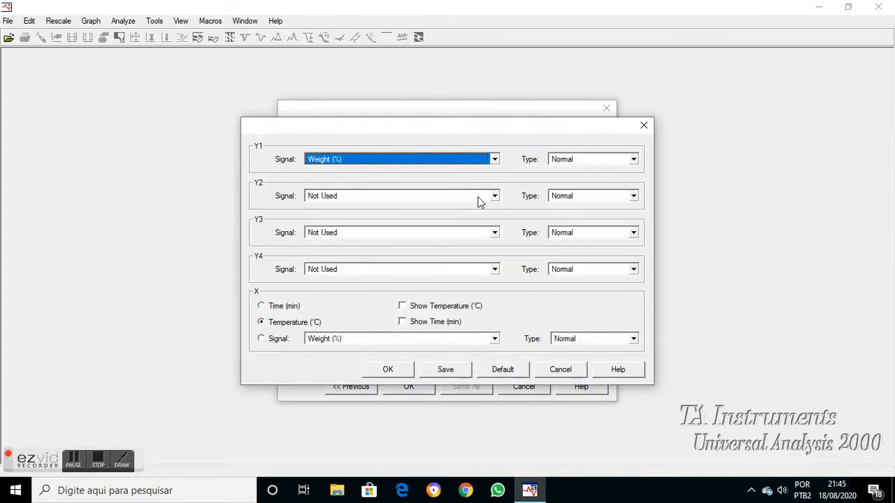
click(438, 197)
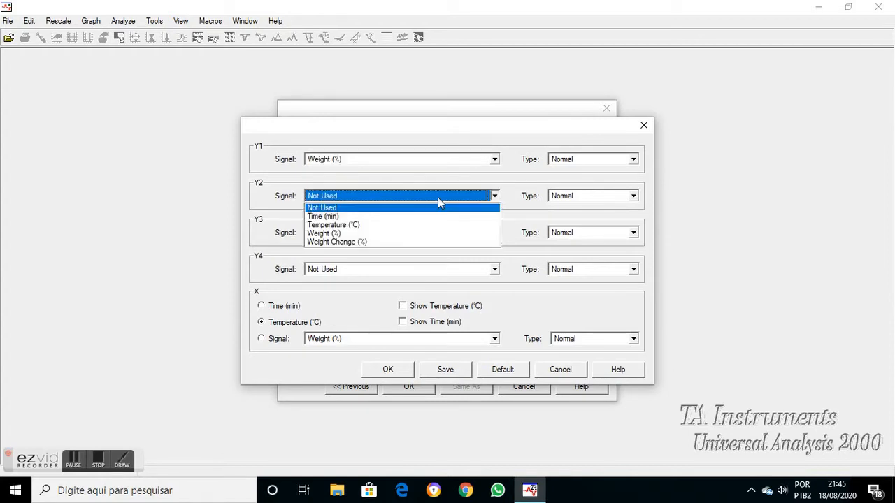
click(362, 233)
click(561, 197)
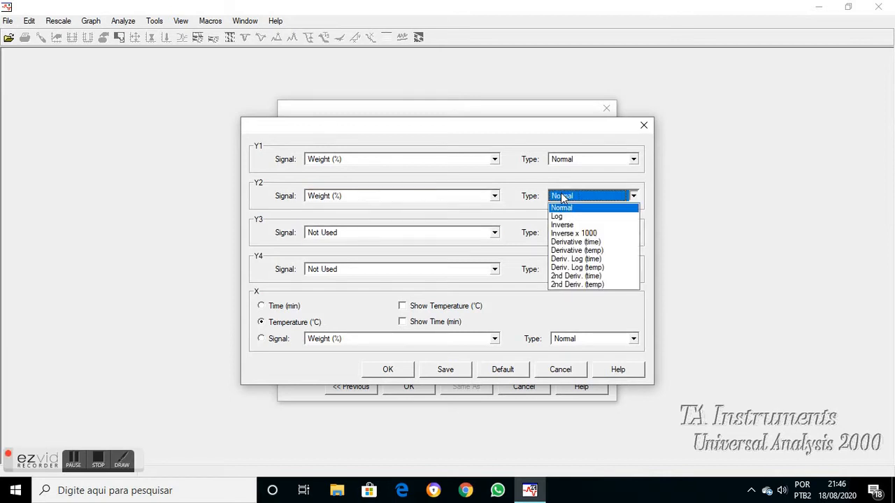
click(607, 252)
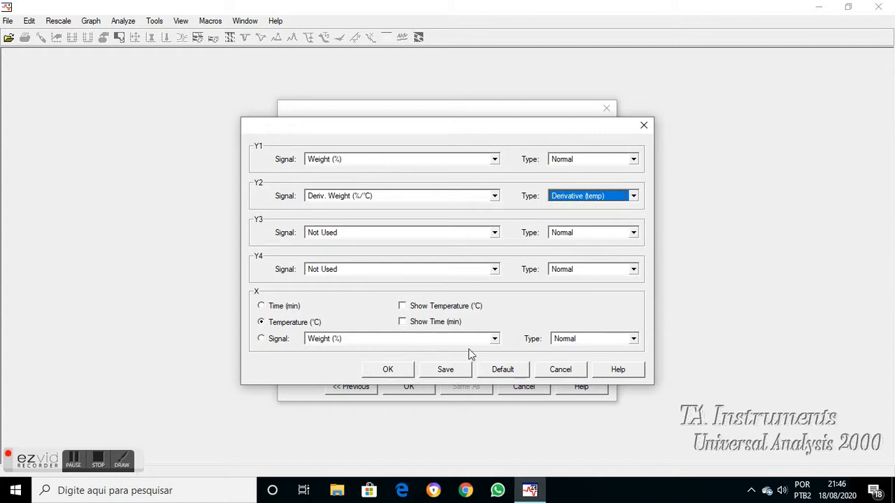
click(401, 368)
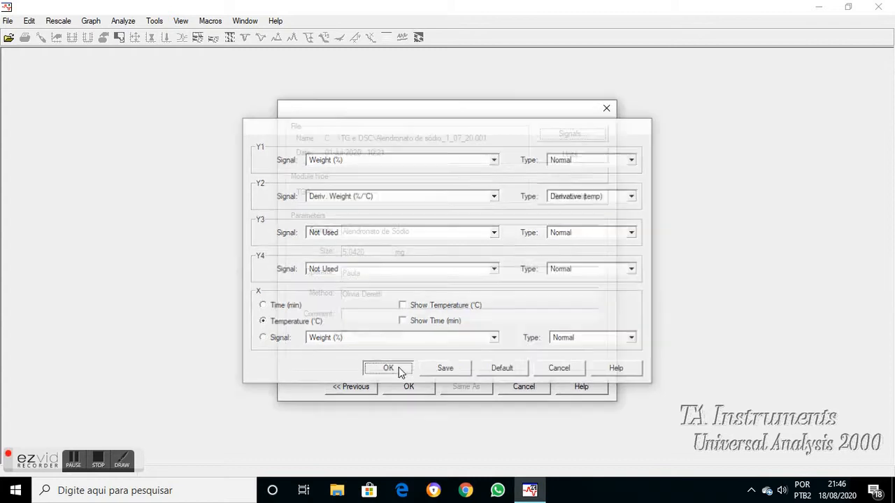
click(406, 384)
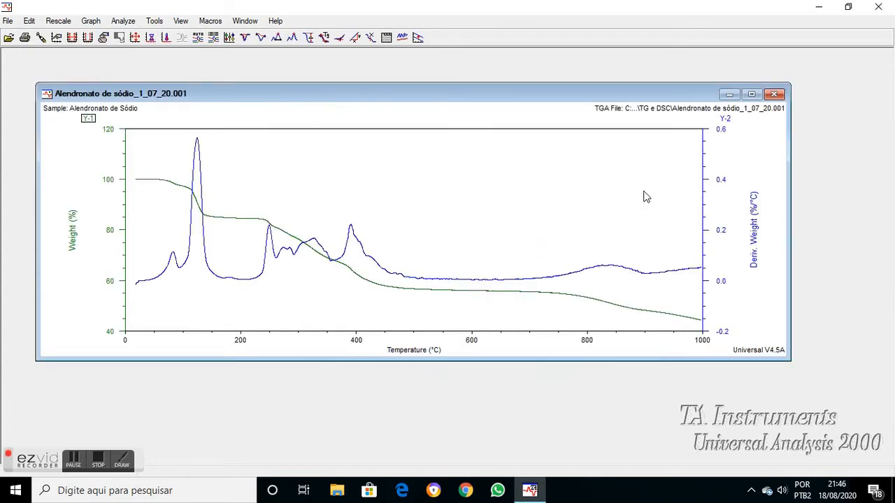
click(778, 98)
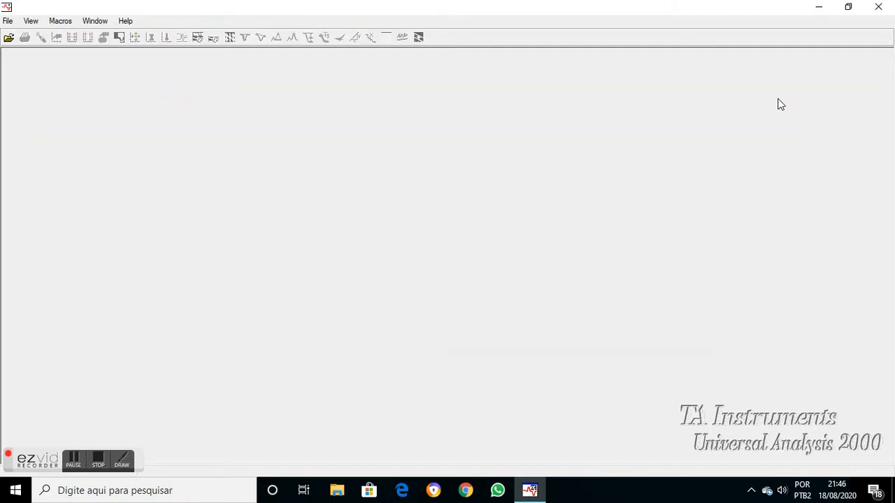
- Open the data file PLLA moído.001 from the TG e DSC folder
click(7, 20)
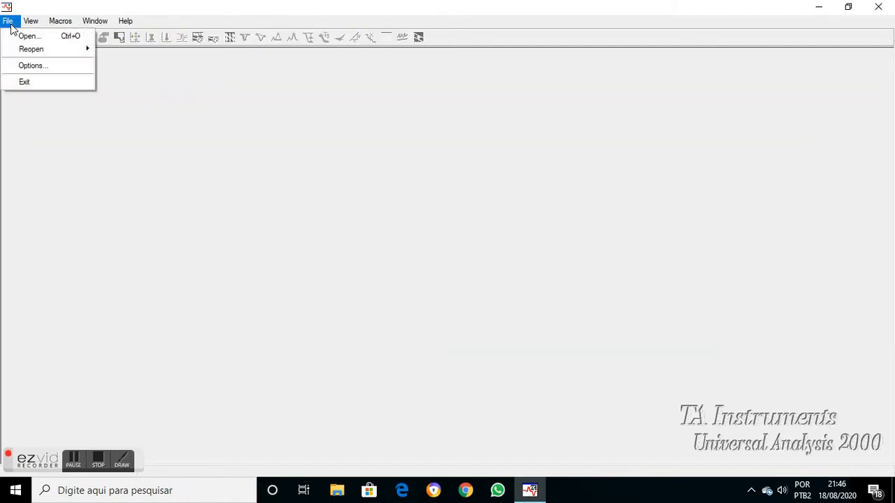
click(25, 35)
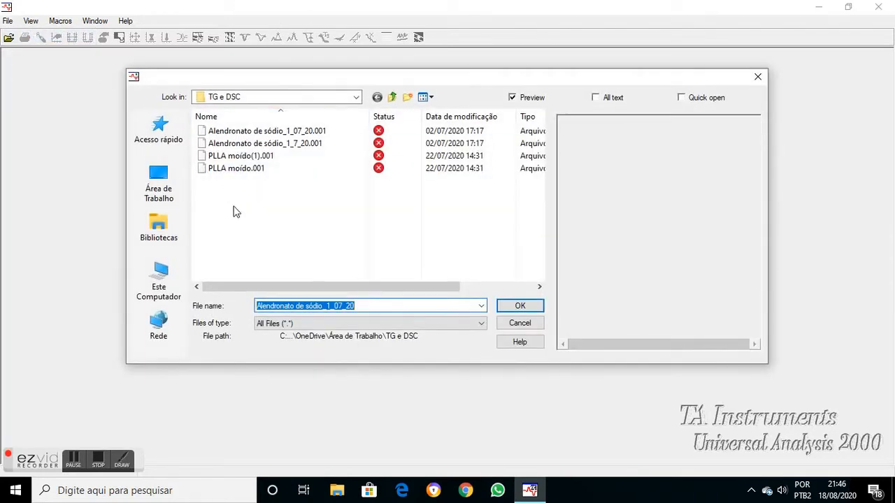
click(259, 175)
double_click(260, 175)
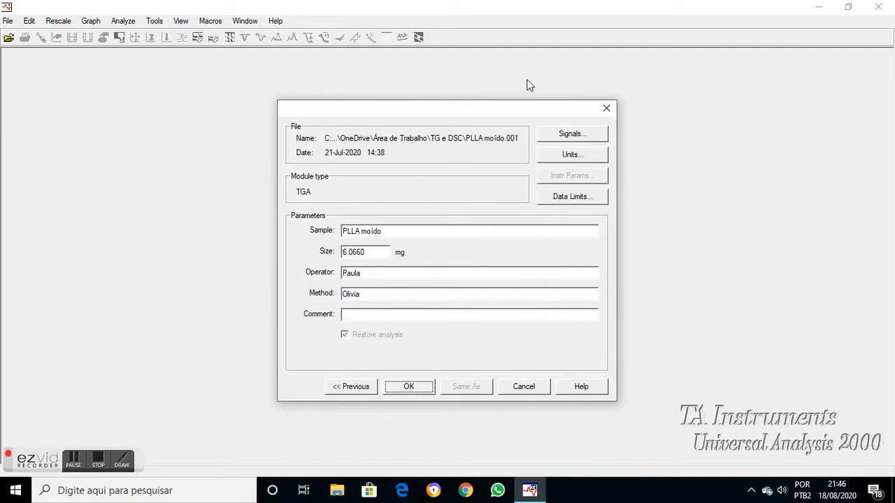
- Set the Y2 signal to Weight (%) with type Derivative (temp), plot the PLLA moído data and maximize the graph
click(574, 137)
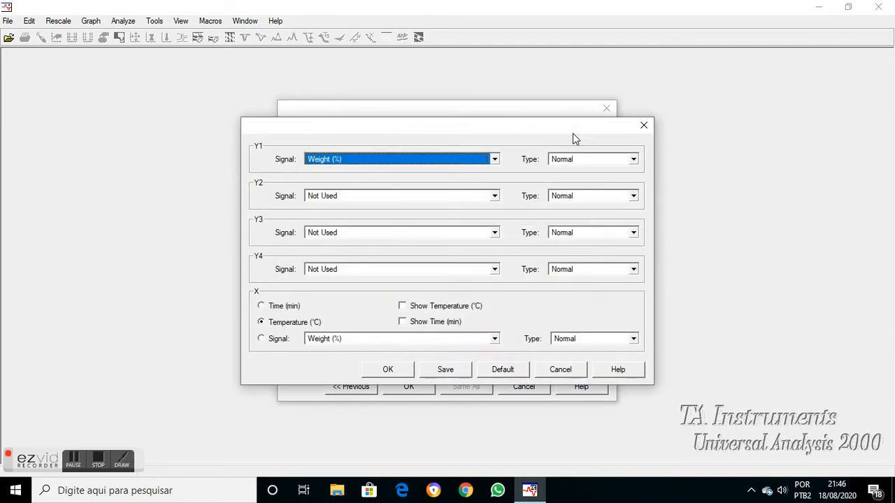
click(391, 199)
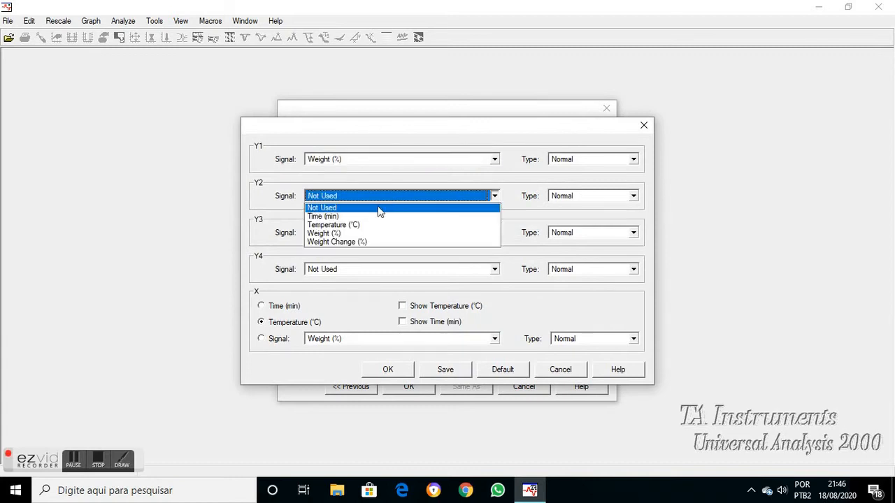
click(352, 232)
click(574, 199)
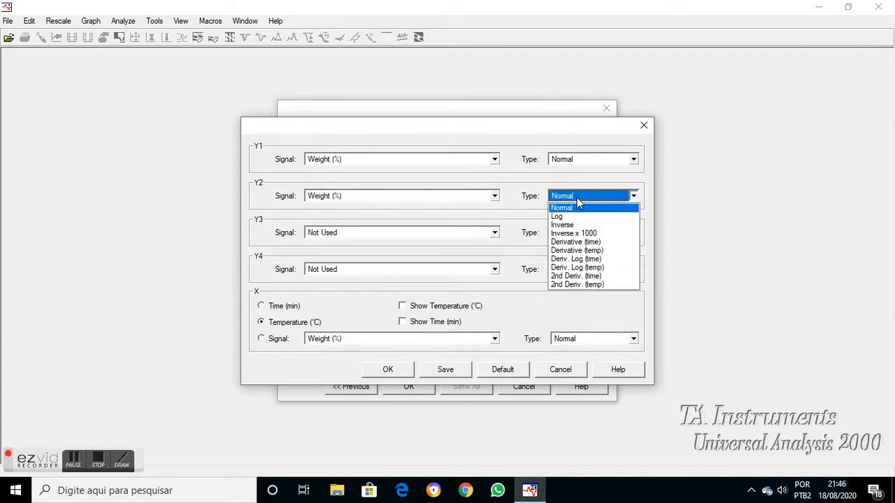
click(603, 250)
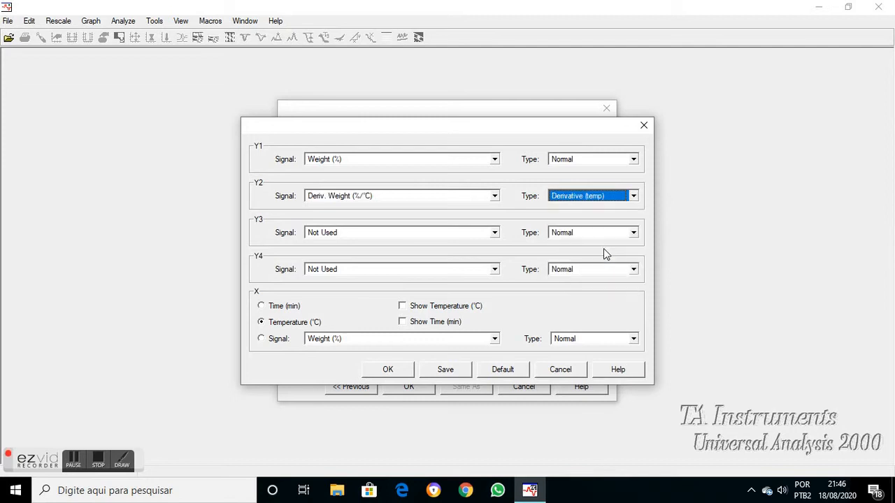
click(386, 367)
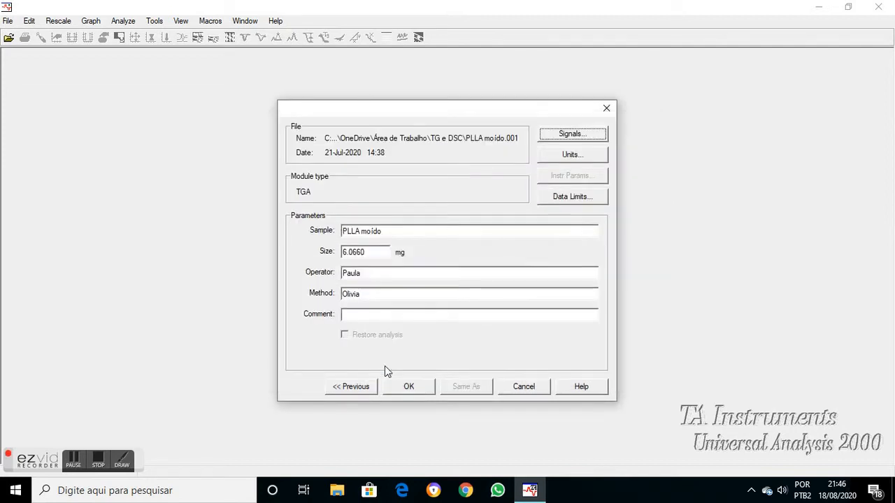
click(399, 387)
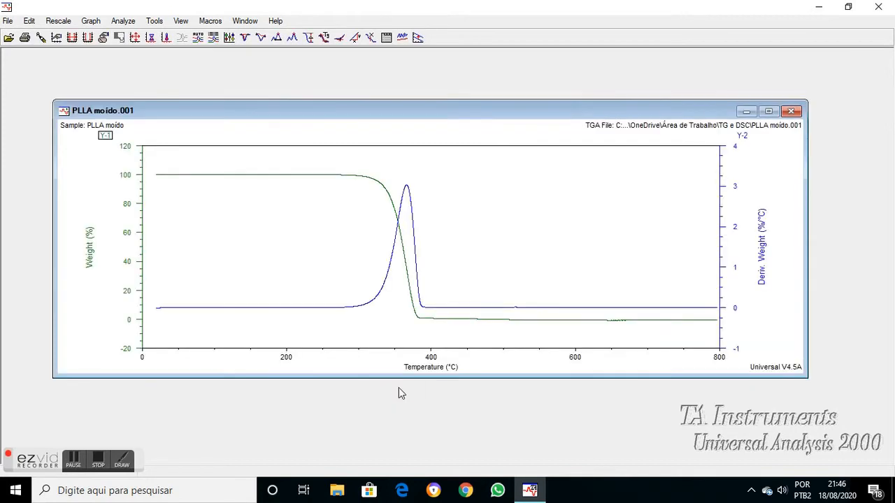
click(769, 112)
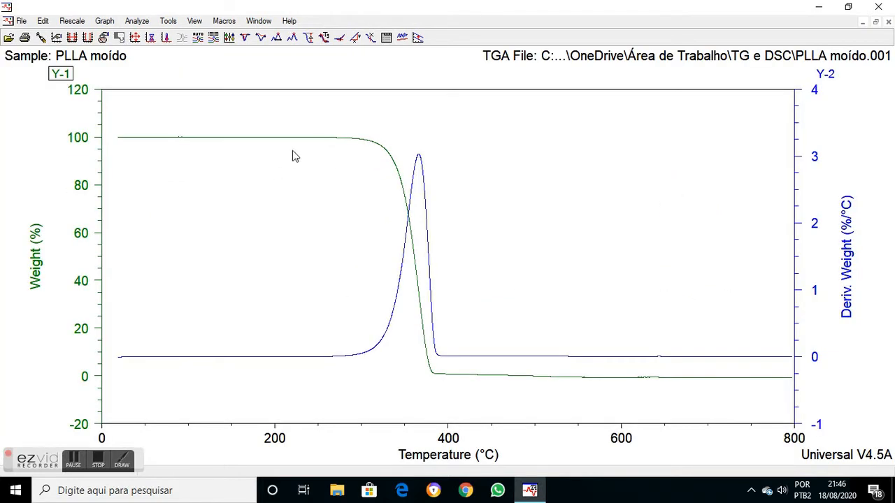
- Rename the Y1 axis of the graph as "Massa (%)"
double_click(36, 259)
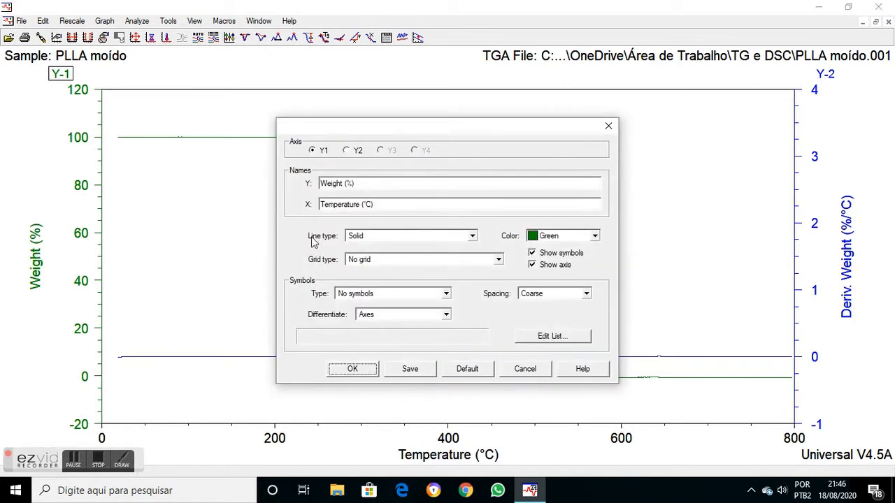
double_click(342, 183)
click(343, 183)
key(BackSpace)
key(BackSpace)
key(BackSpace)
key(BackSpace)
key(BackSpace)
key(BackSpace)
text(Masa)
key(BackSpace)
text(sa)
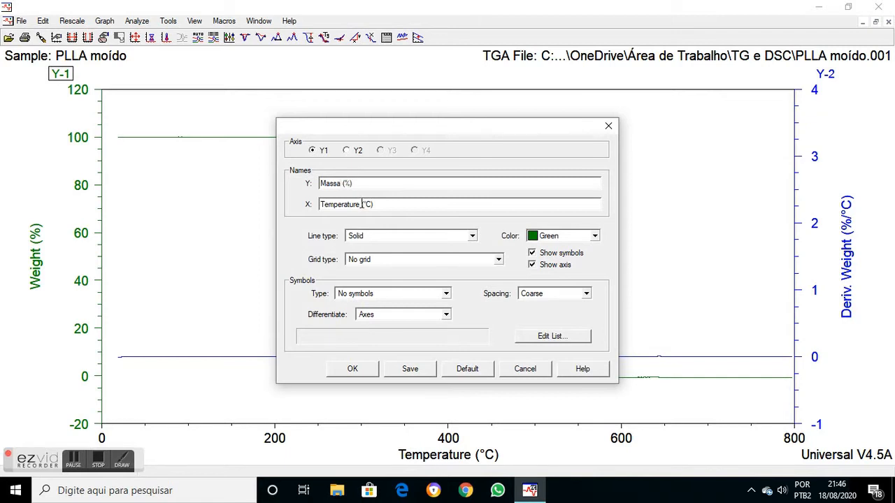
- Rename the X axis as "Temperatura (°C)"
double_click(360, 204)
click(360, 204)
key(BackSpace)
text(a)
- Set the Y1 colour to Navy and apply the axis settings to the graph
click(595, 235)
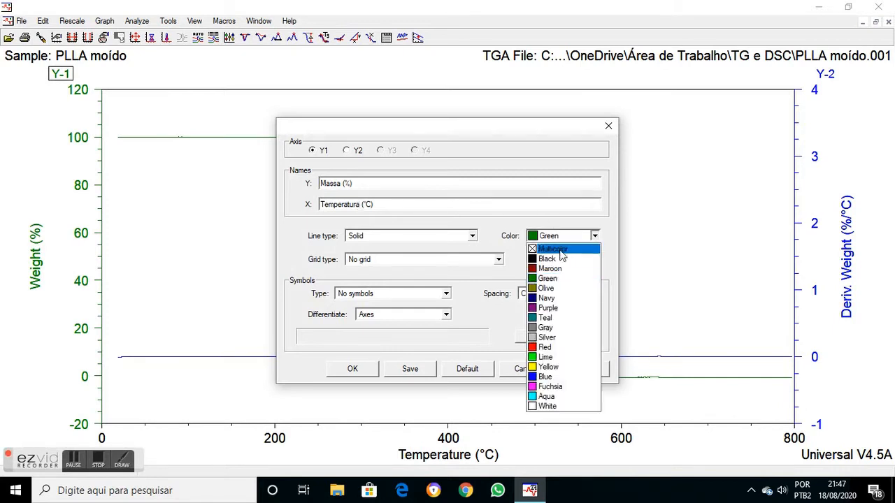
click(550, 299)
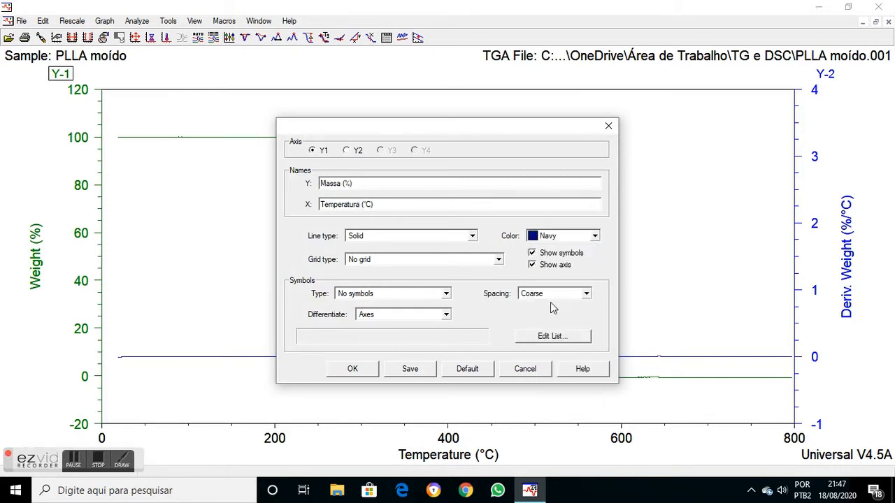
click(353, 369)
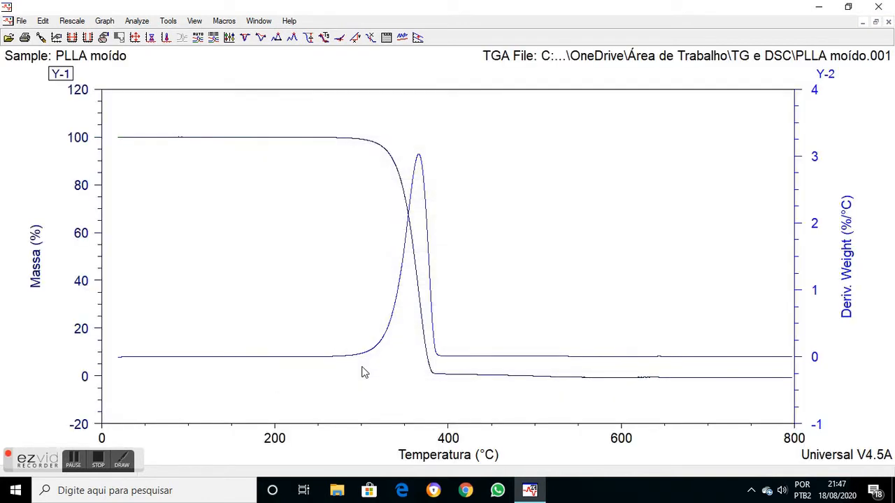
- Set the Y1 axis and curve colour to Green
double_click(39, 258)
click(581, 236)
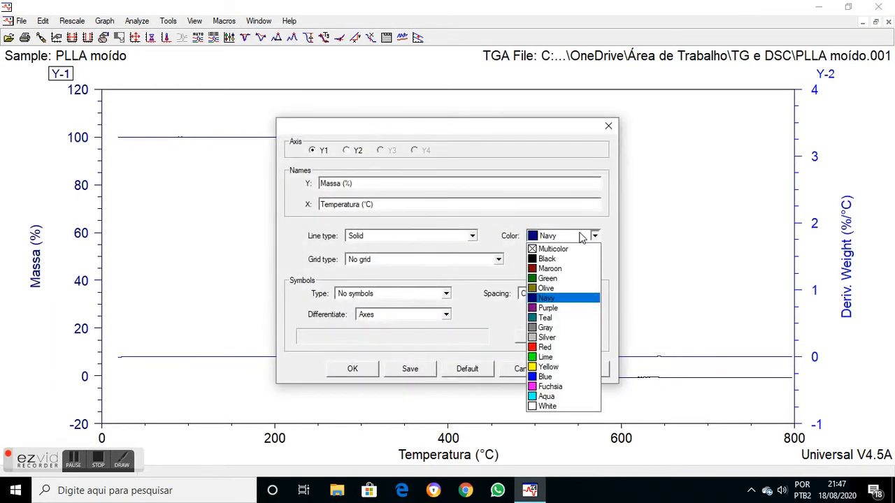
click(548, 282)
click(359, 370)
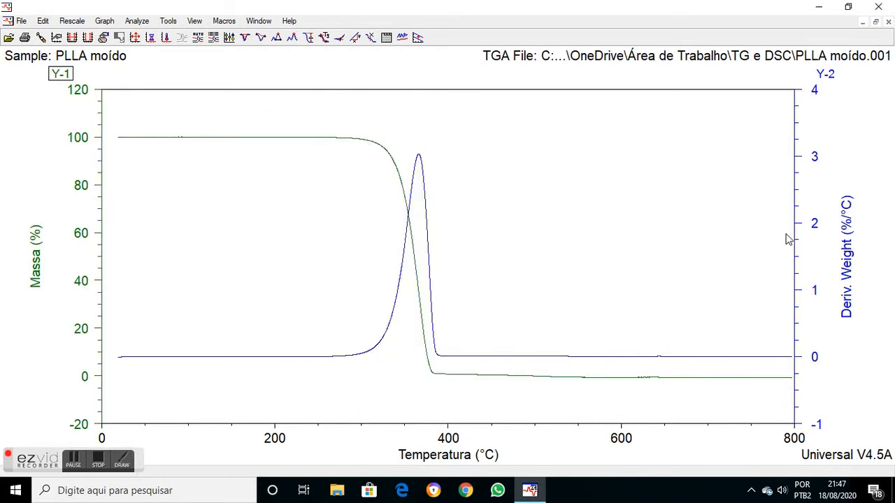
- Rename the Y2 axis of the graph as "Primeira derivada (%/°C)"
double_click(847, 257)
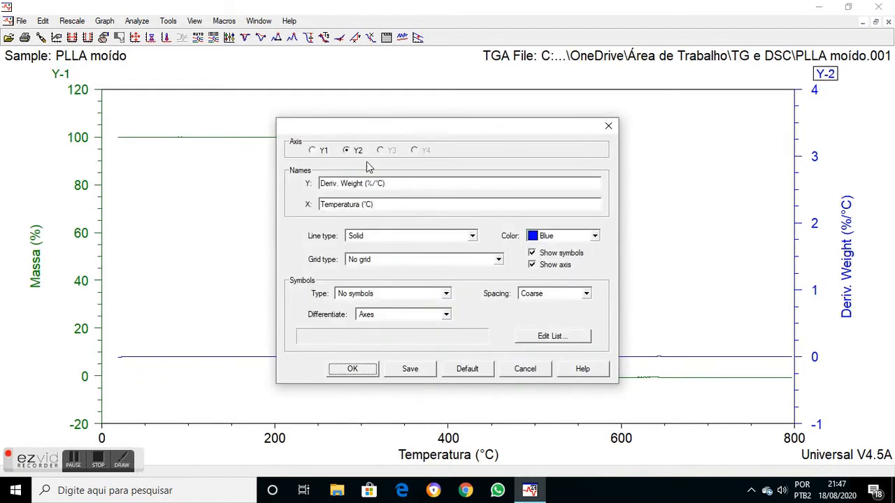
click(361, 184)
click(362, 183)
key(BackSpace)
key(BackSpace)
key(BackSpace)
key(BackSpace)
key(BackSpace)
key(BackSpace)
key(BackSpace)
key(BackSpace)
key(BackSpace)
key(BackSpace)
key(BackSpace)
key(BackSpace)
key(BackSpace)
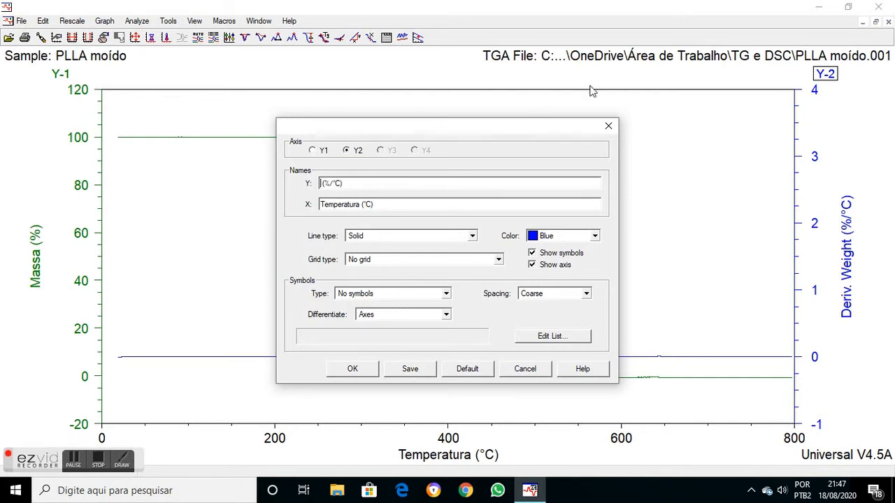
text(Primeira derivada)
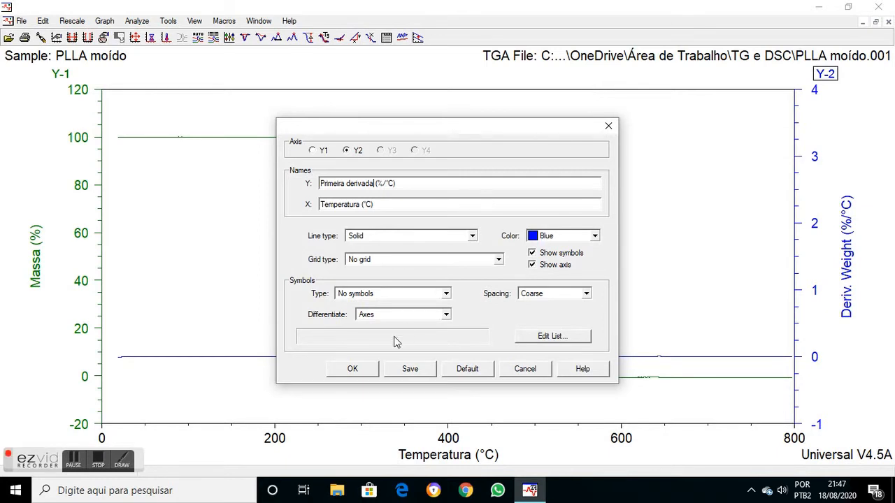
click(364, 369)
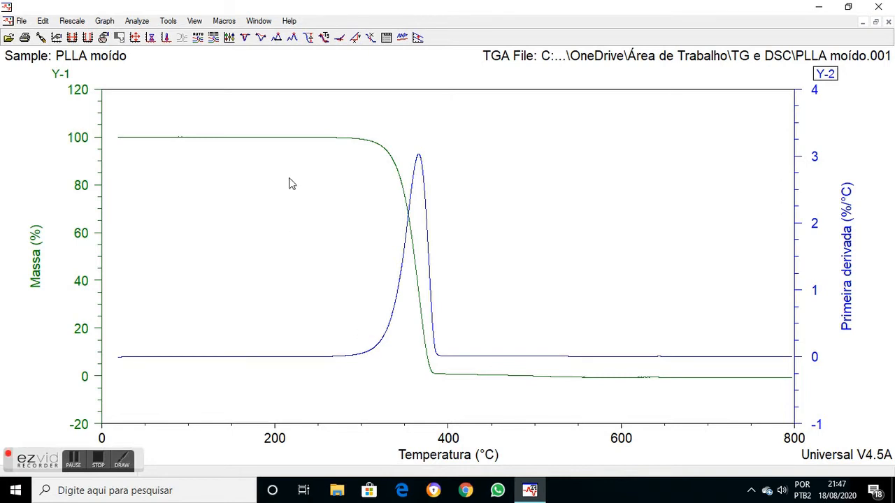
- Run a Weight Change analysis over the mass curve's full range with a blank transition label, and delete the result
click(172, 139)
click(146, 25)
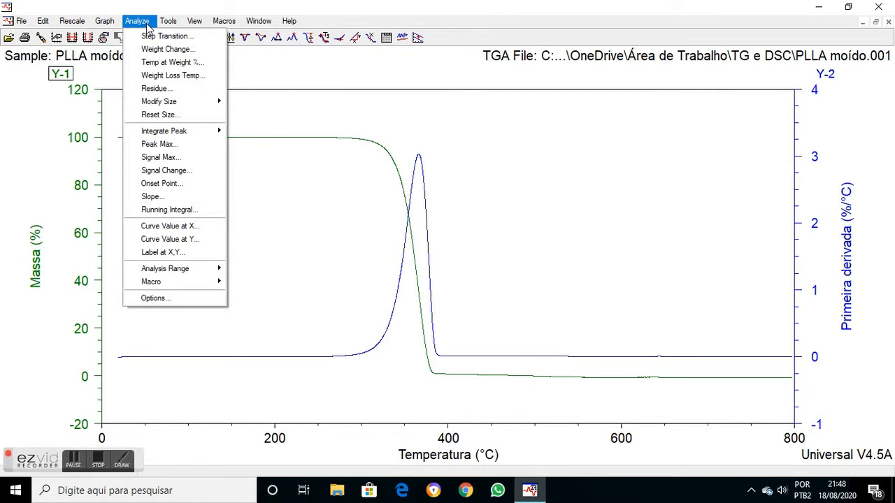
click(186, 56)
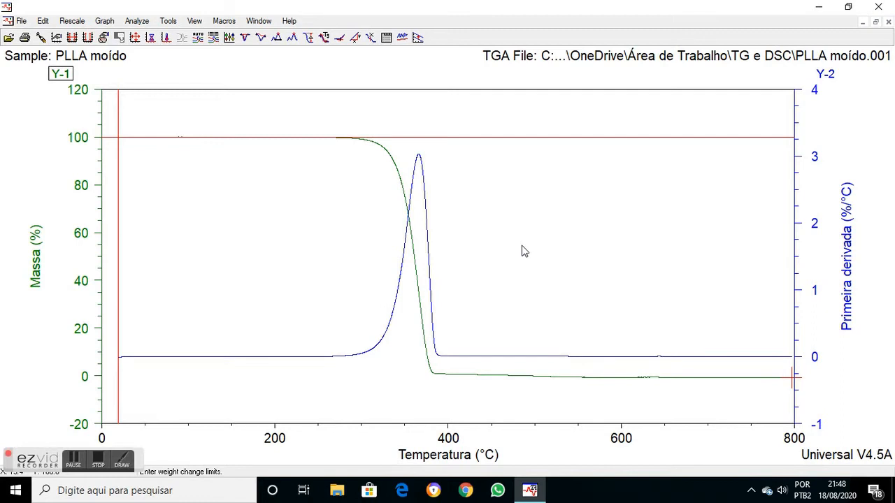
key(Return)
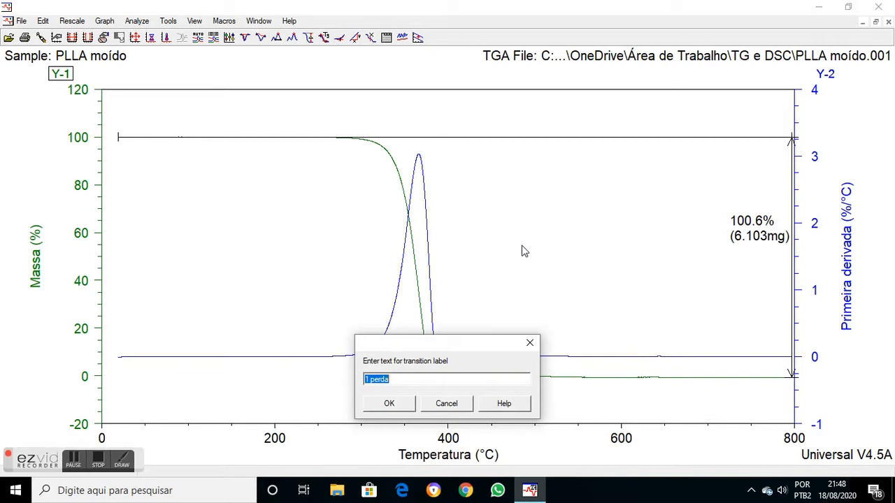
key(BackSpace)
click(387, 405)
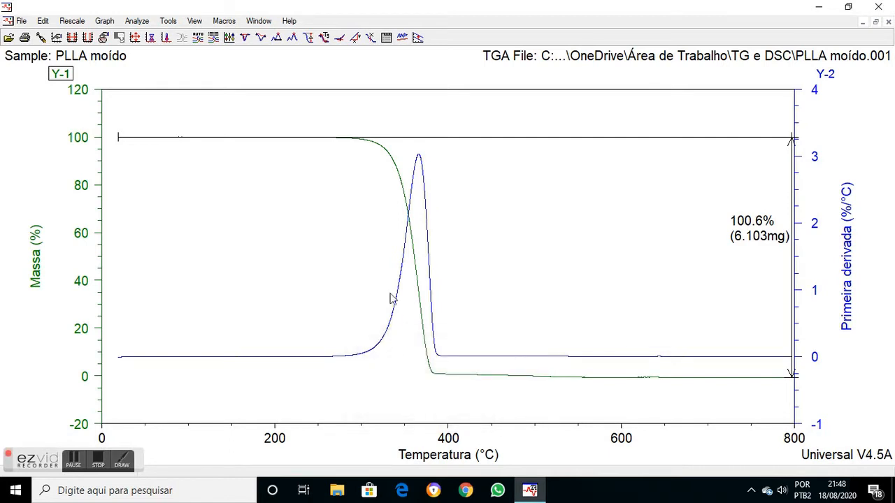
right_click(758, 226)
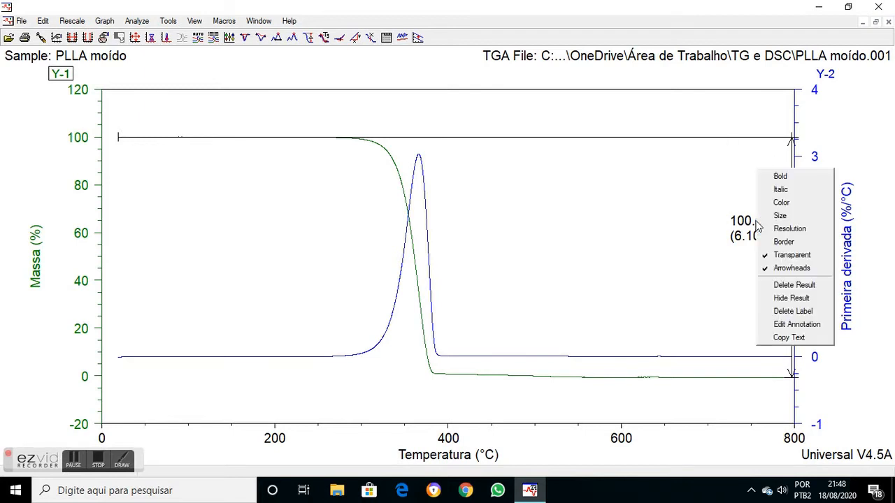
click(804, 286)
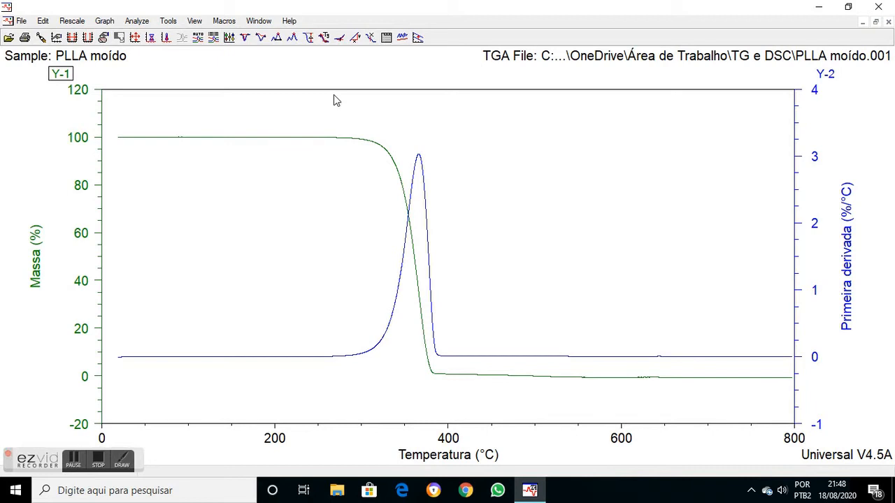
- Run a Peak Max analysis on the first derivative curve, from about 260 °C to the end of the curve
click(417, 160)
click(144, 22)
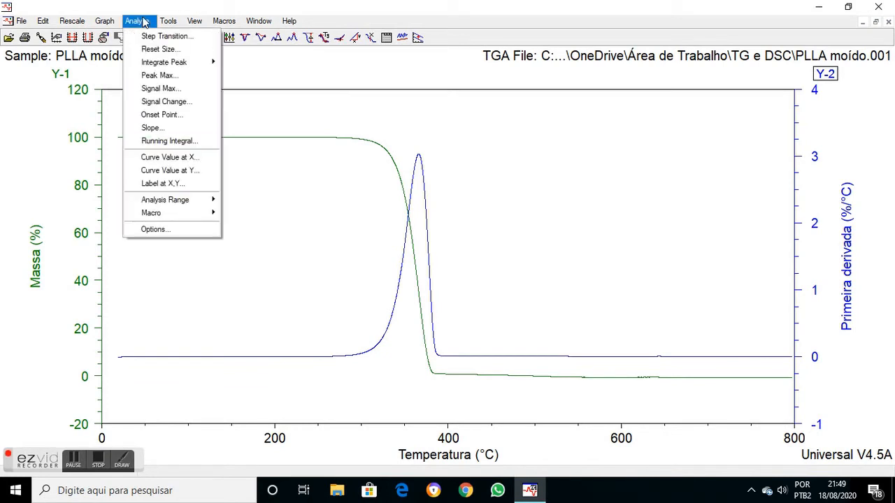
click(168, 77)
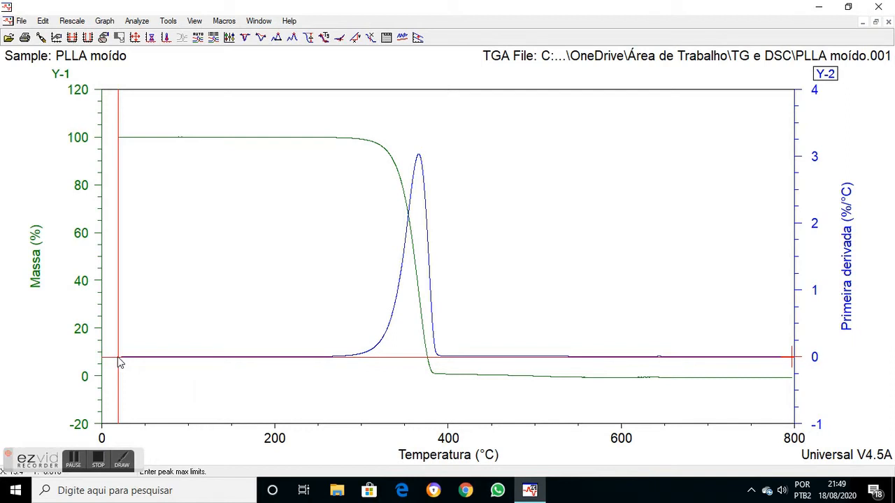
click(292, 363)
click(327, 361)
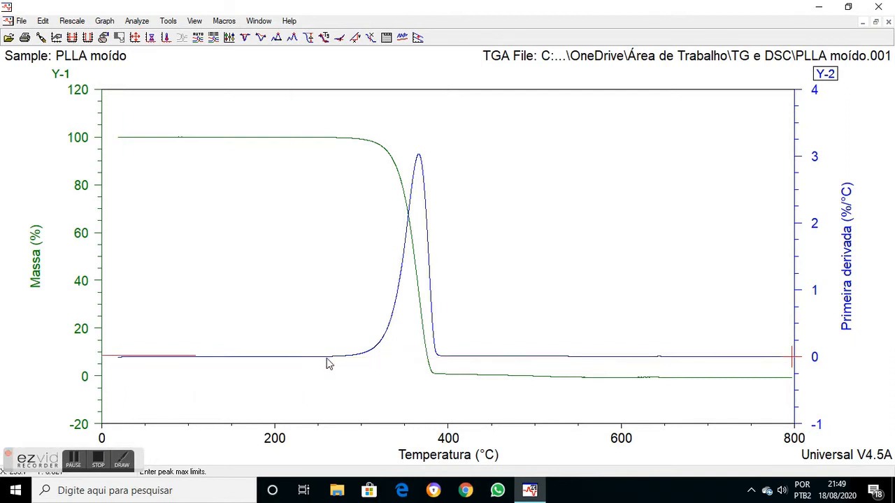
click(326, 358)
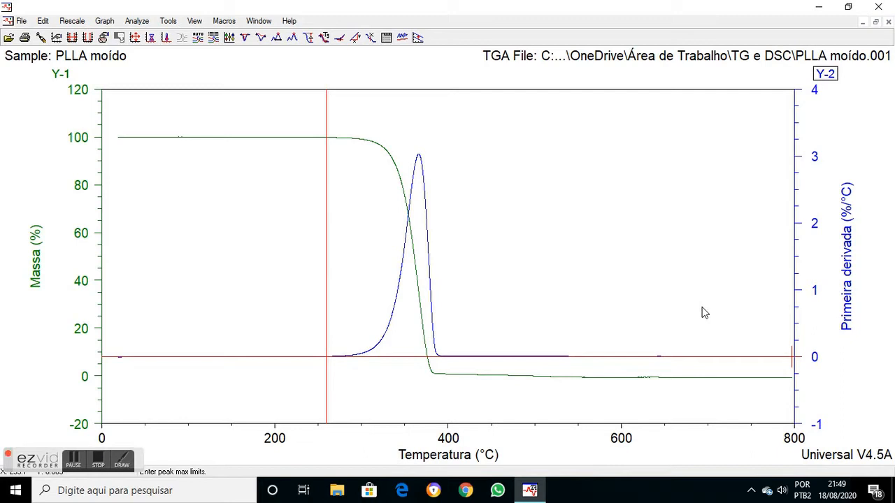
key(Return)
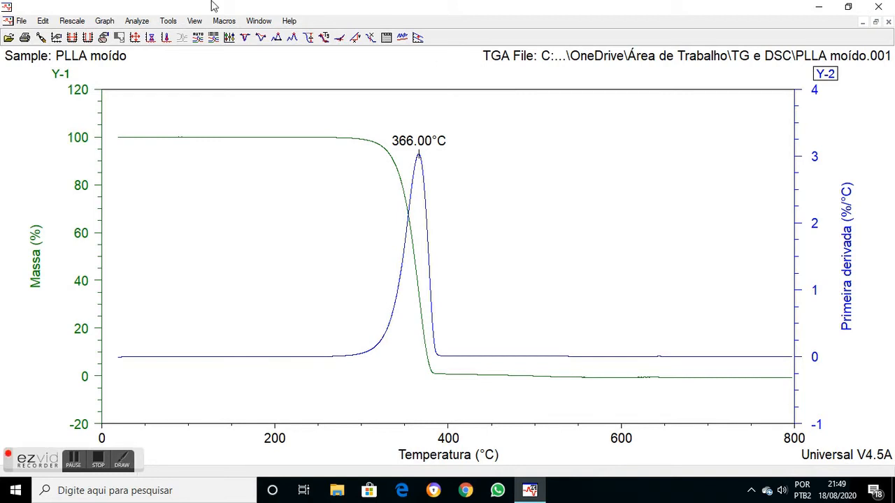
- Run an Onset Point analysis on the mass curve with limits at about 260 °C and 410 °C
click(251, 137)
click(335, 139)
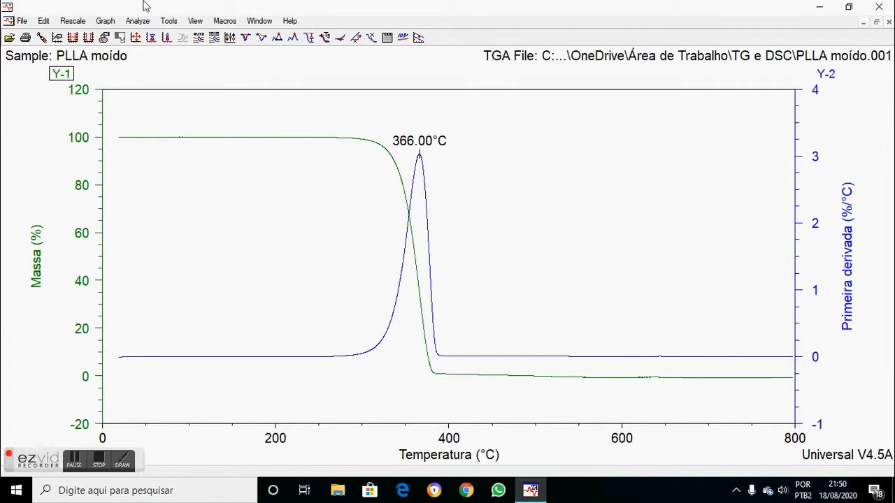
click(136, 25)
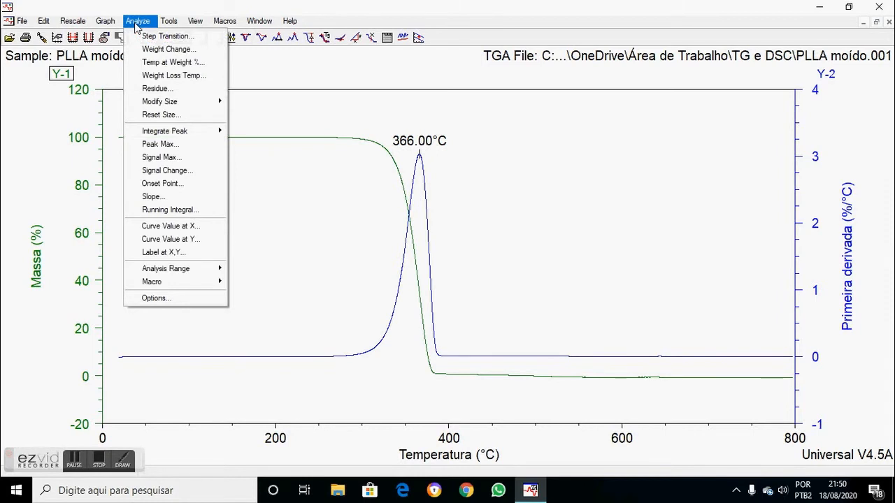
click(163, 183)
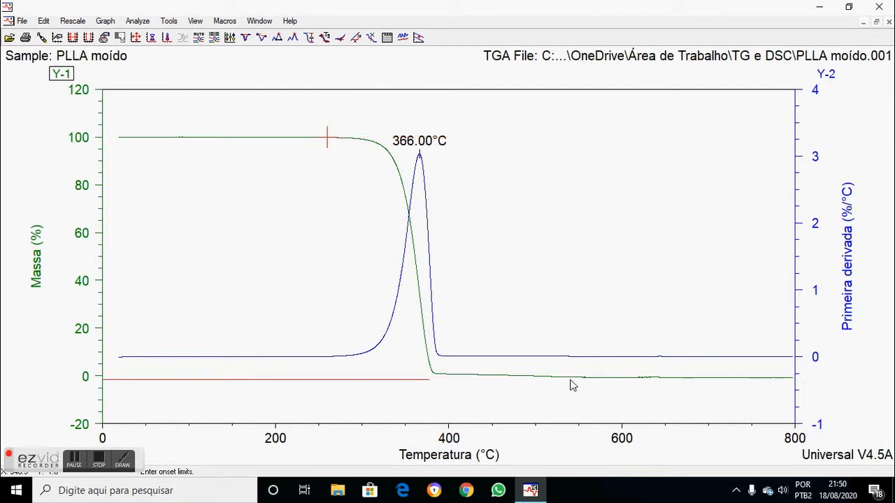
click(459, 375)
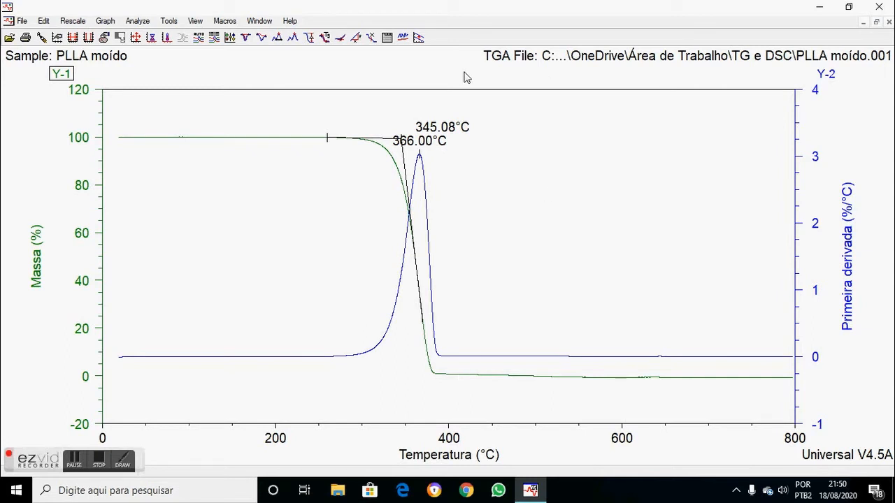
- Delete the onset result on the mass curve and the peak temperature result on the derivative curve
right_click(443, 133)
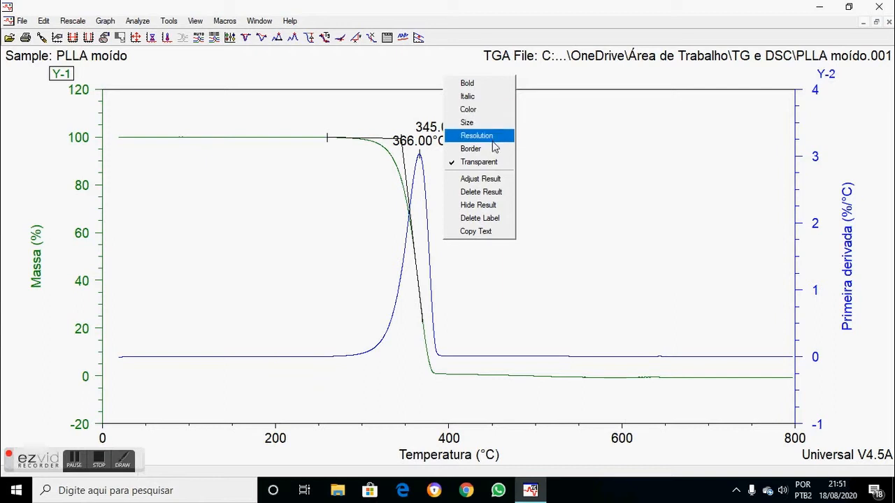
click(493, 192)
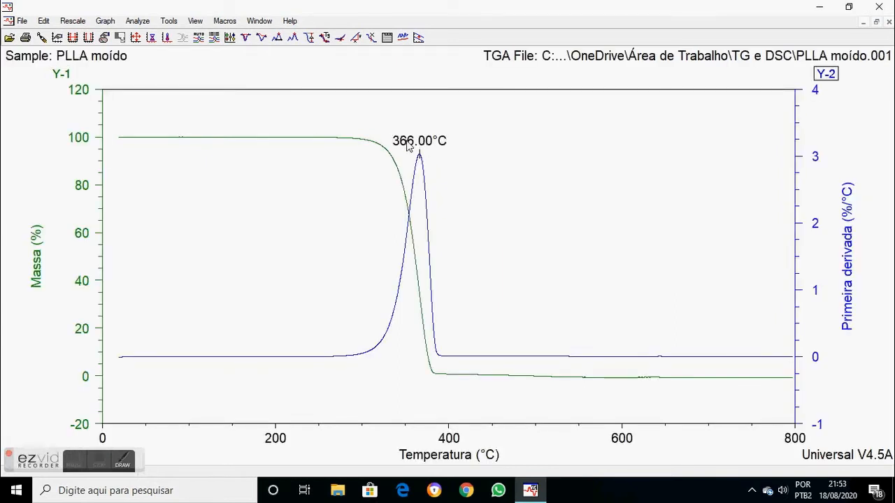
right_click(409, 146)
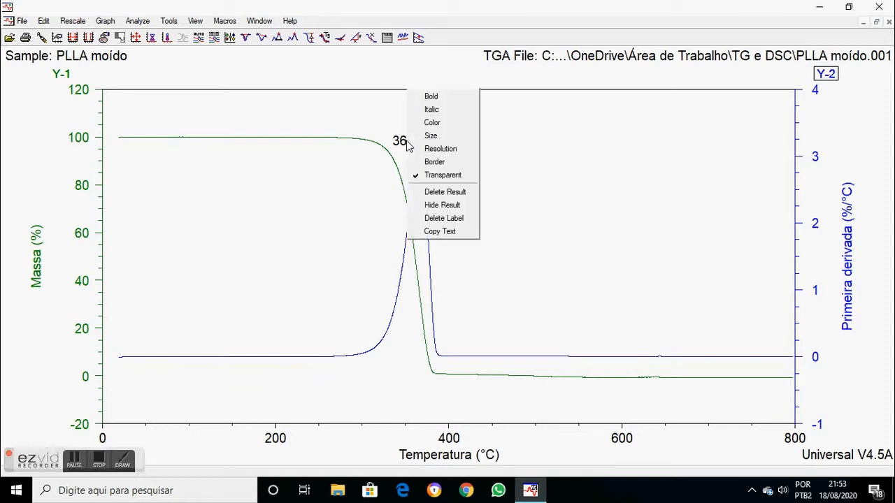
click(443, 193)
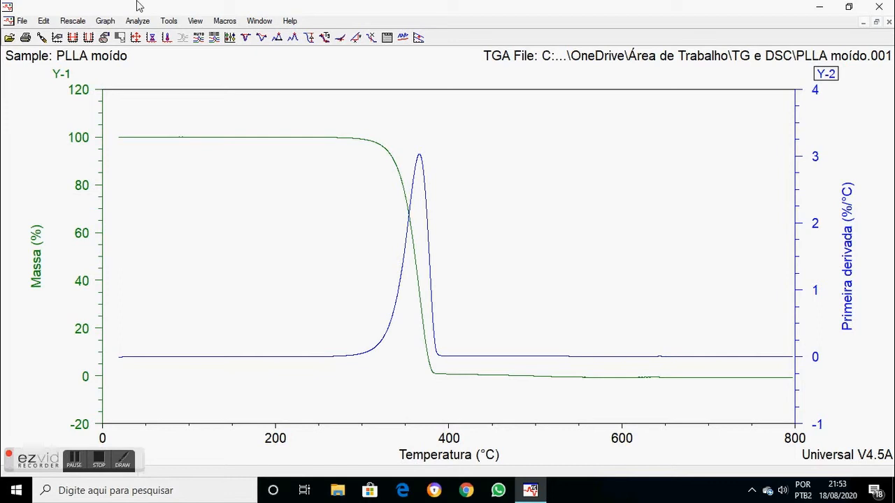
- Copy the graph and paste it into the blank document in Word
click(44, 23)
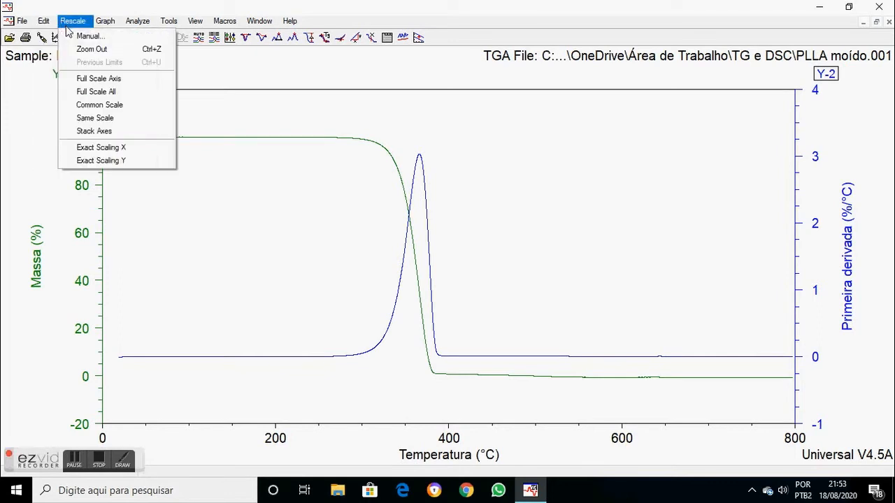
click(59, 39)
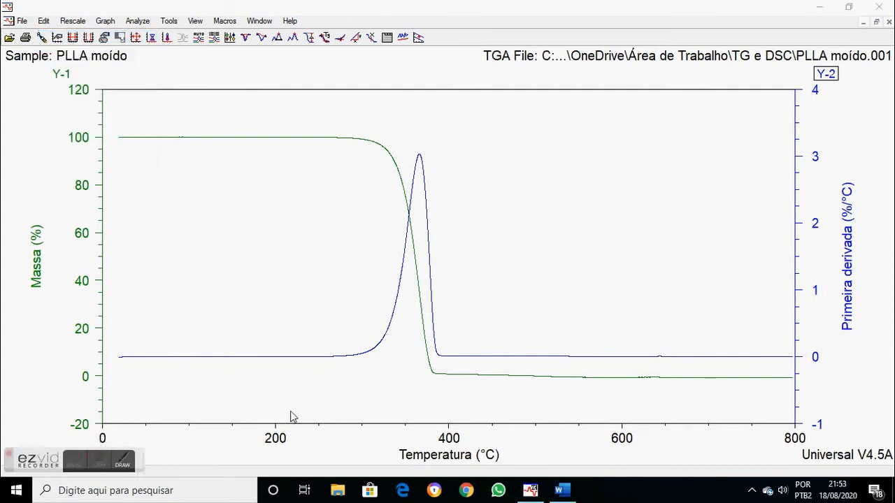
click(559, 491)
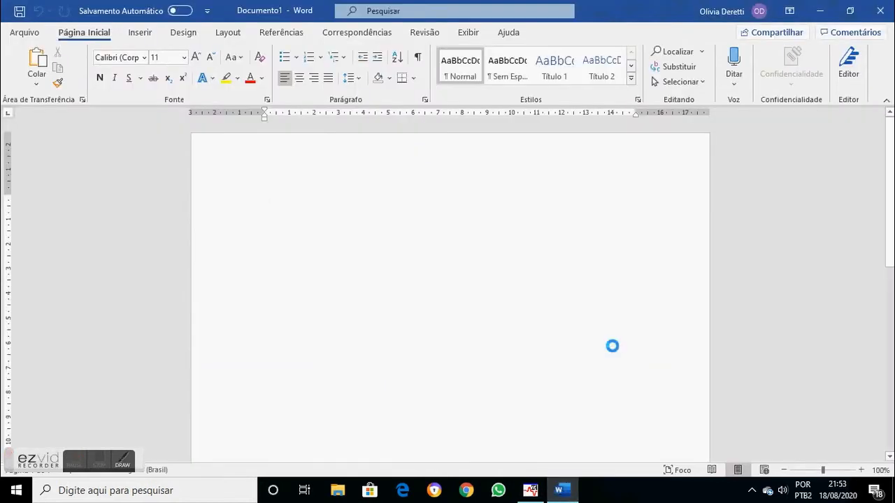
key(ctrl+v)
click(461, 278)
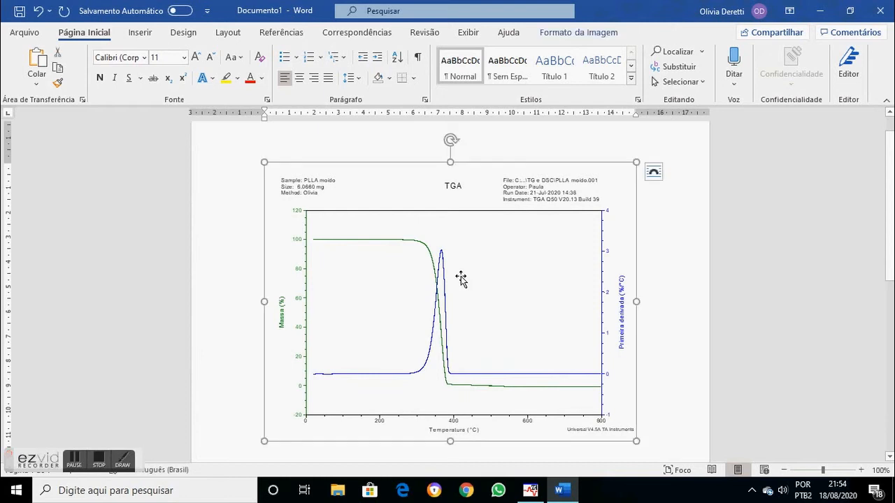
click(676, 253)
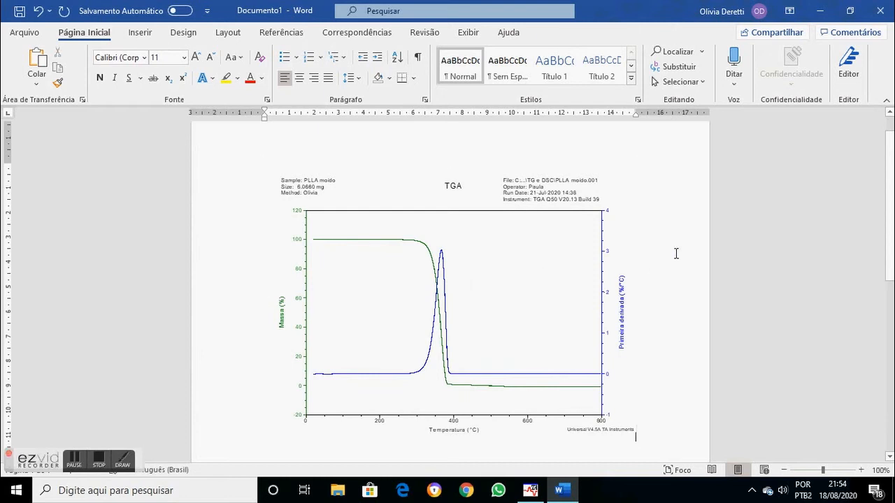
- Return to Universal Analysis and save the session on the desktop as the session file "PLLA curva TG"
click(532, 491)
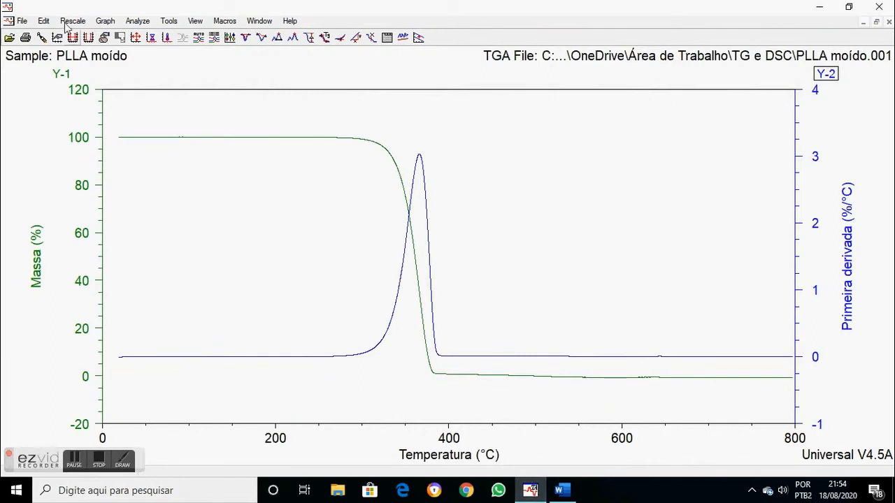
click(23, 21)
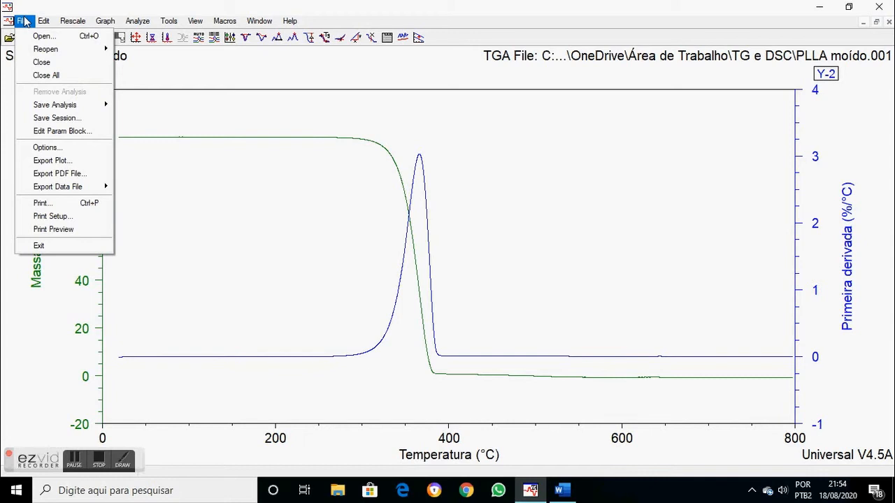
click(47, 119)
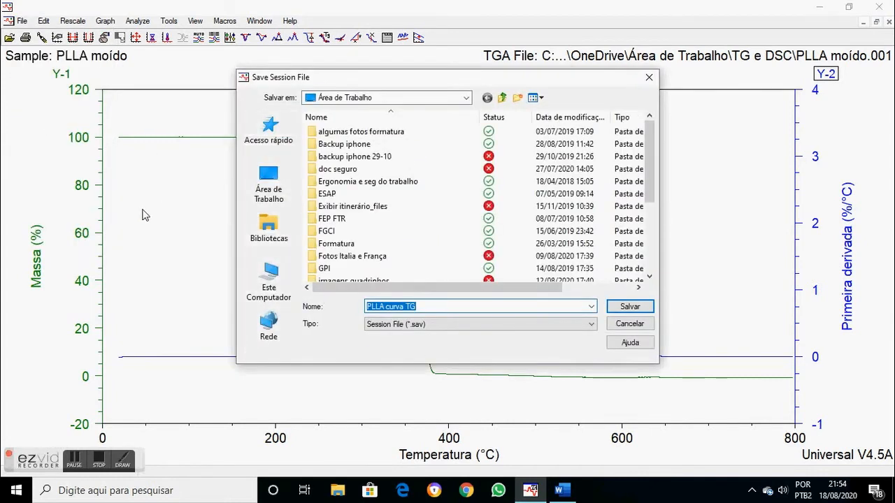
click(425, 308)
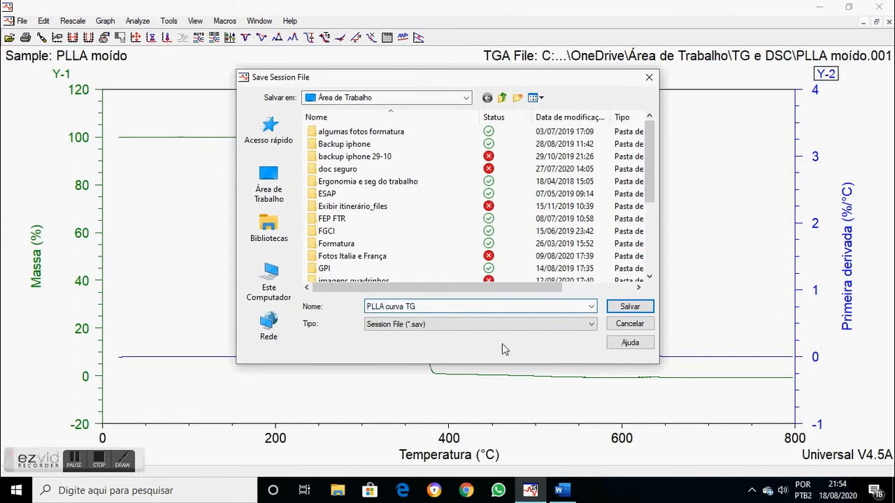
click(626, 306)
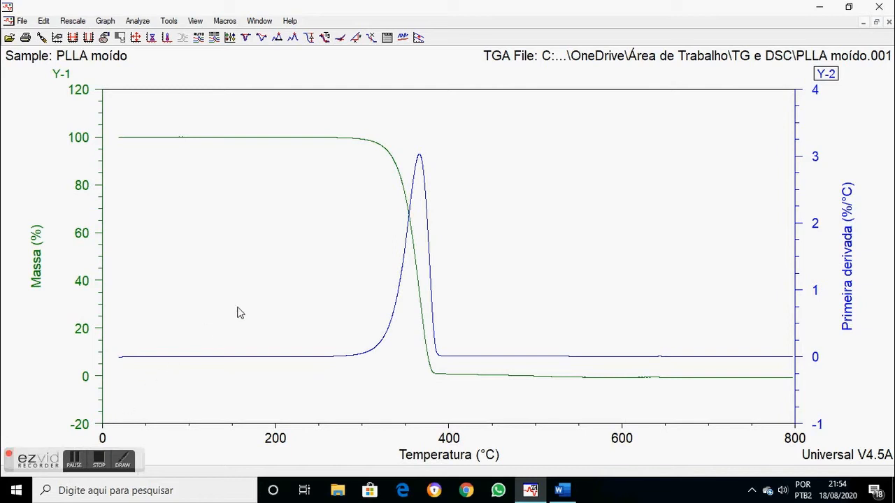
- Close the TGA graph, open the DSC file "PLLA moído(1).001" with its existing parameters and maximize its graph window
click(889, 22)
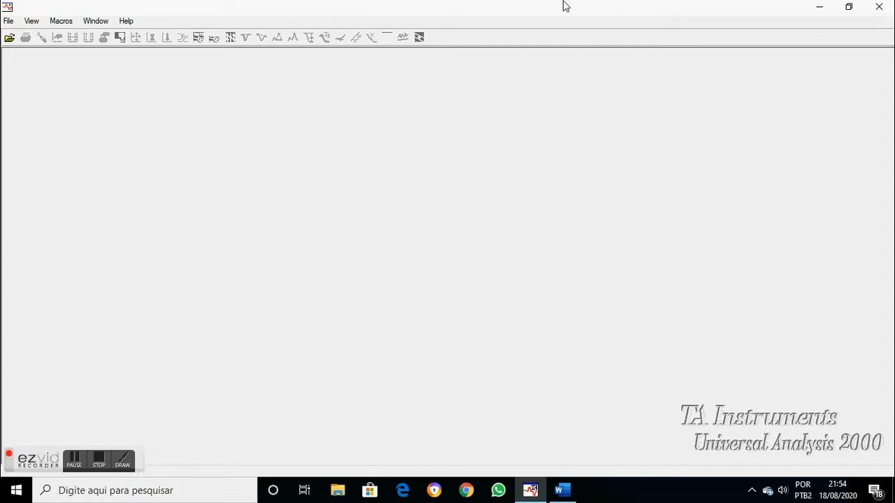
click(8, 21)
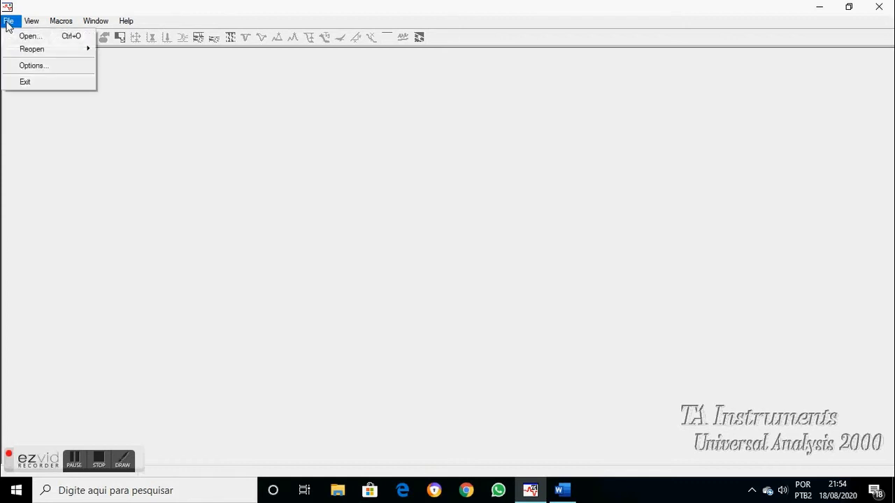
click(21, 35)
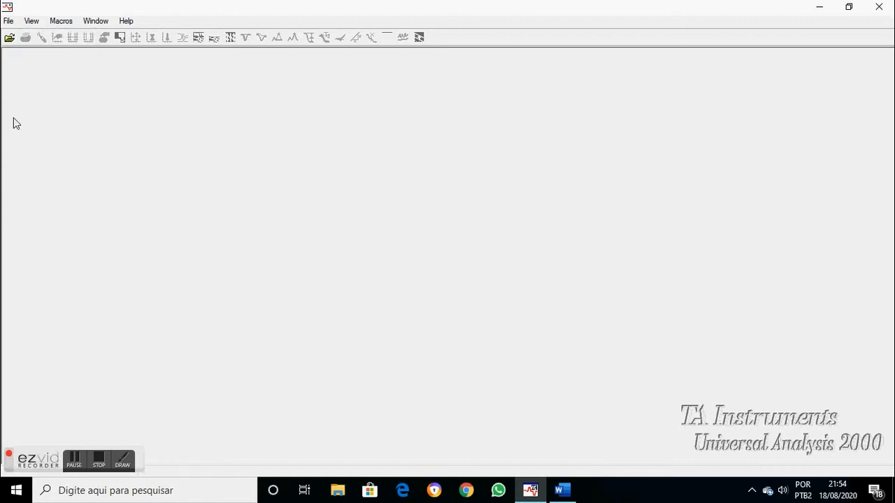
click(10, 37)
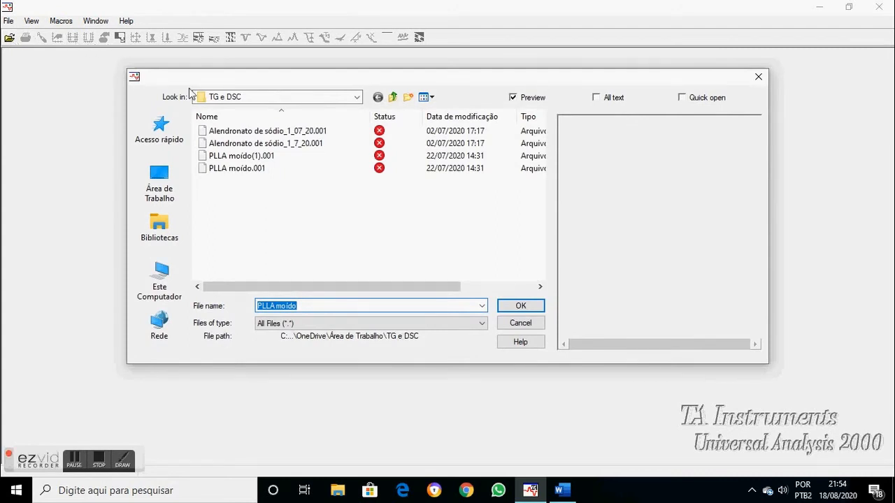
click(228, 171)
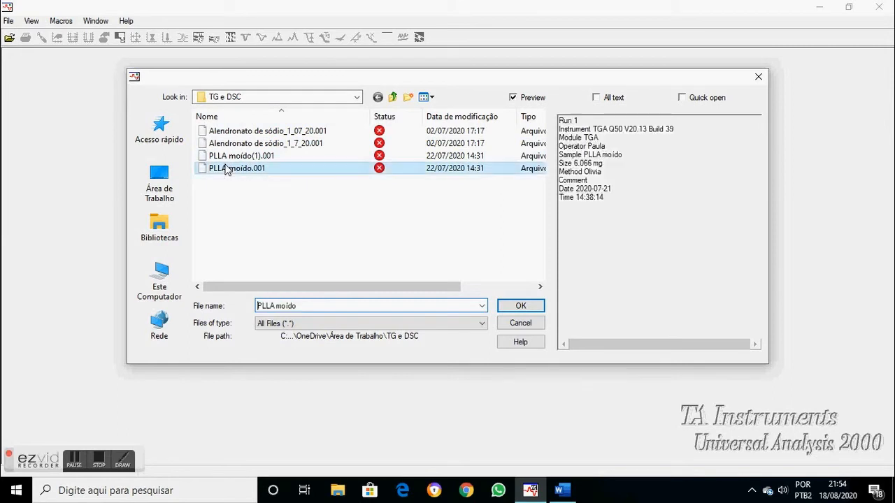
click(229, 157)
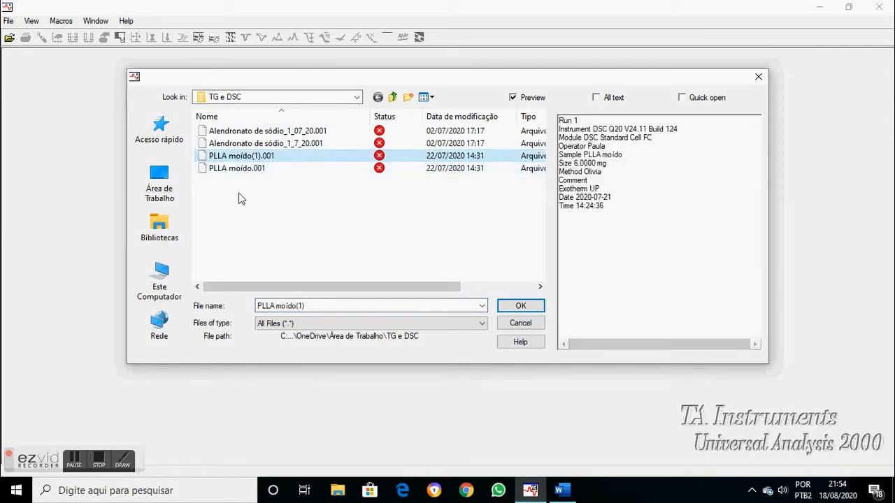
key(Return)
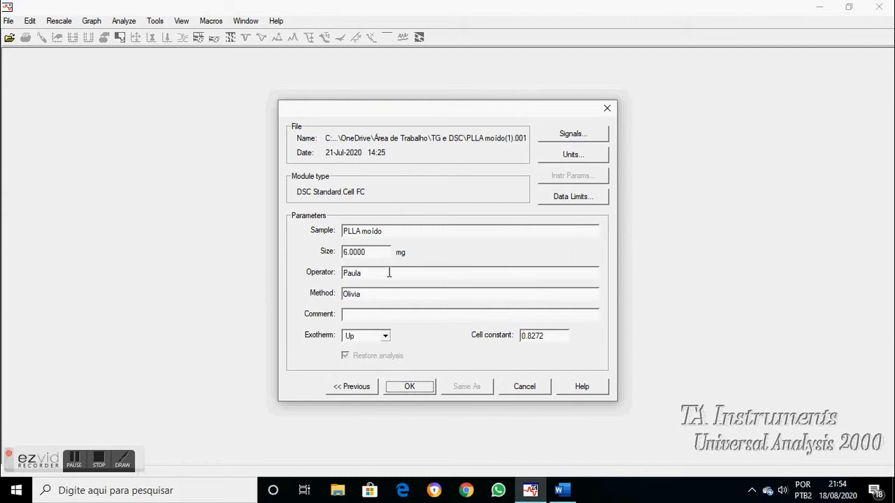
click(423, 390)
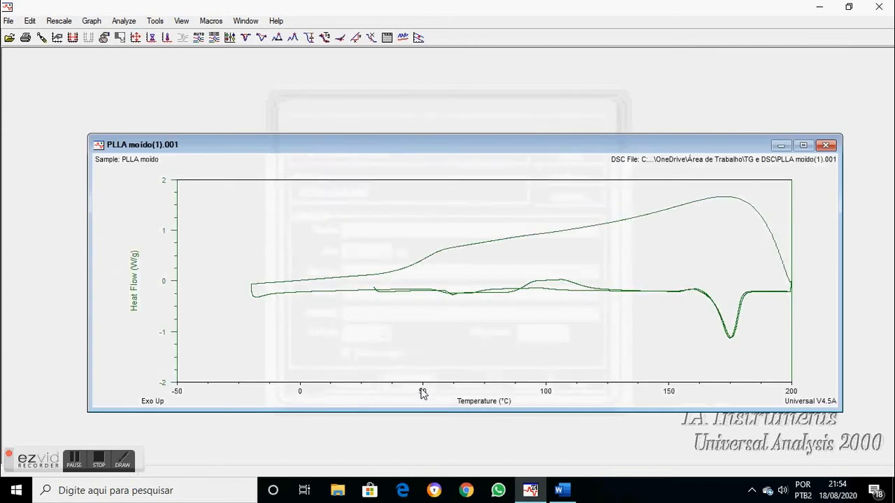
click(805, 145)
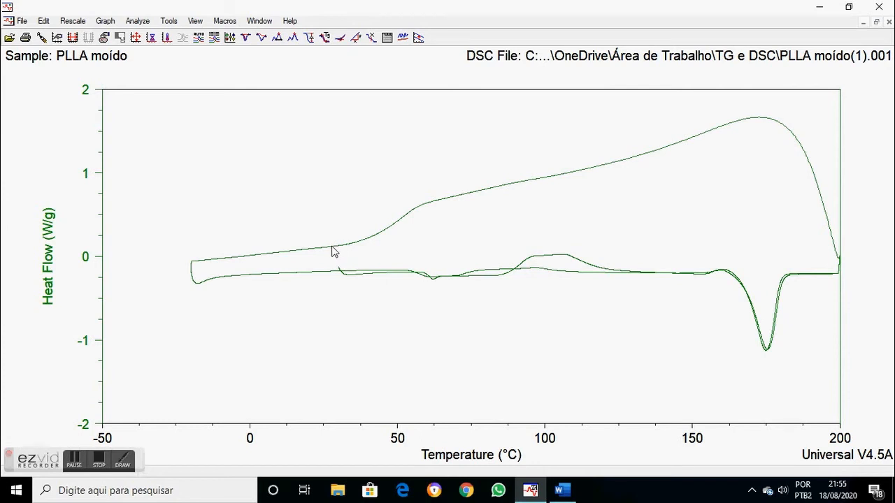
- Limit the analysis range to the first heating run, from about 30 °C to about 198 °C on the heat flow curve
click(133, 21)
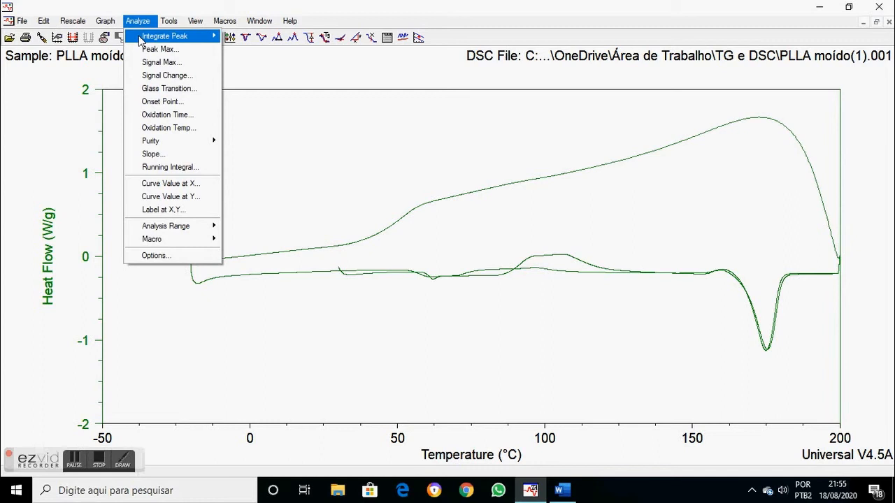
mouse_move(197, 232)
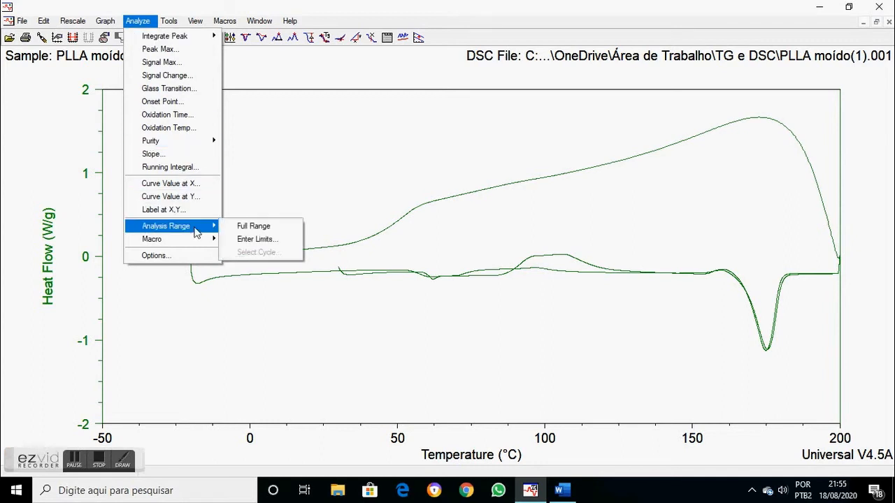
click(237, 240)
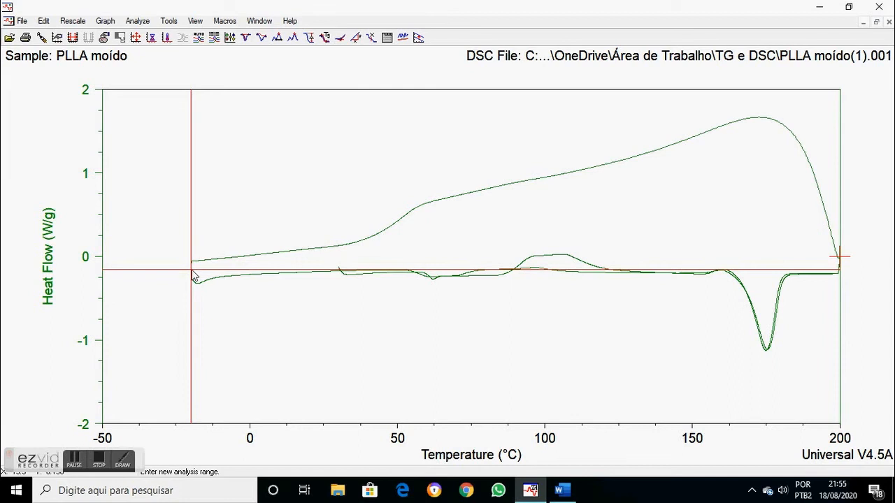
click(340, 273)
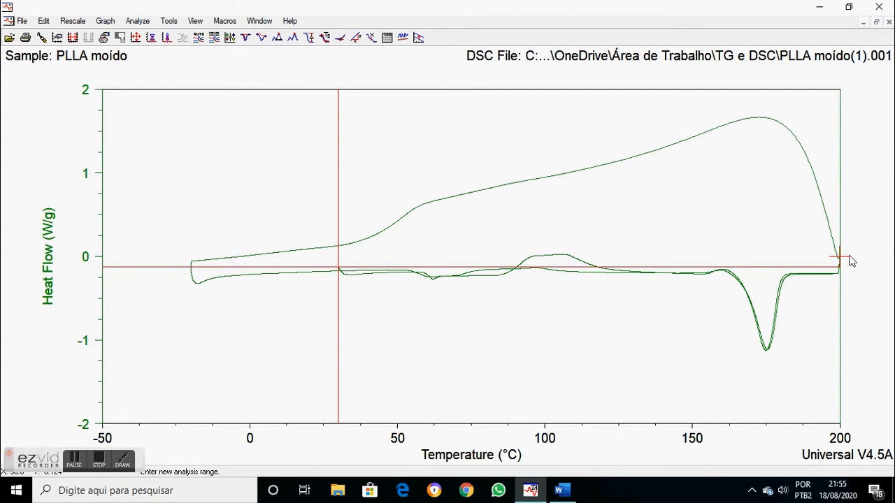
drag(839, 259, 836, 278)
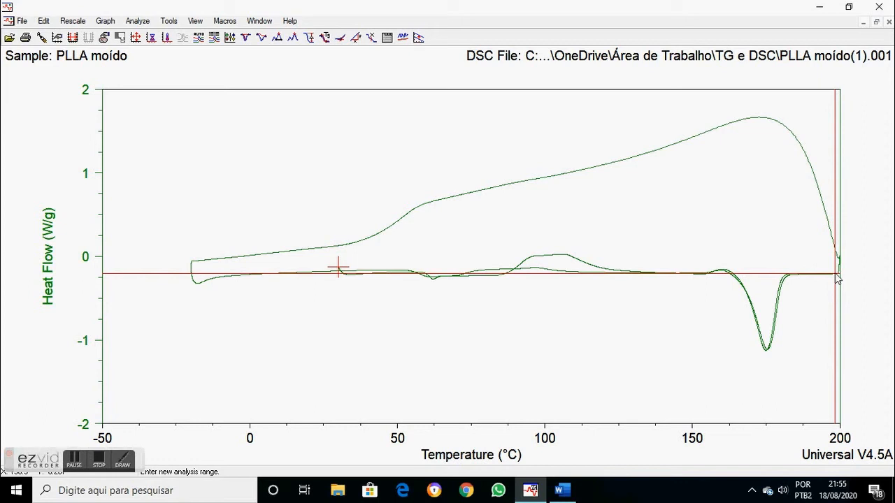
right_click(831, 207)
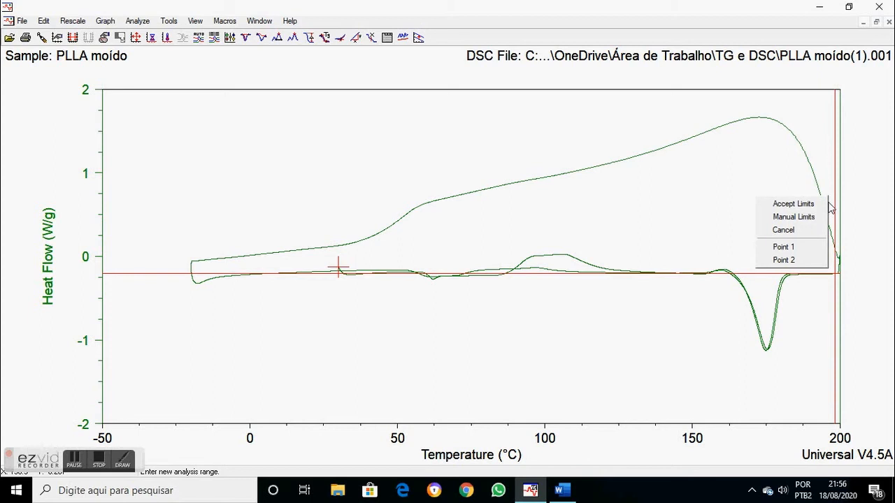
click(807, 204)
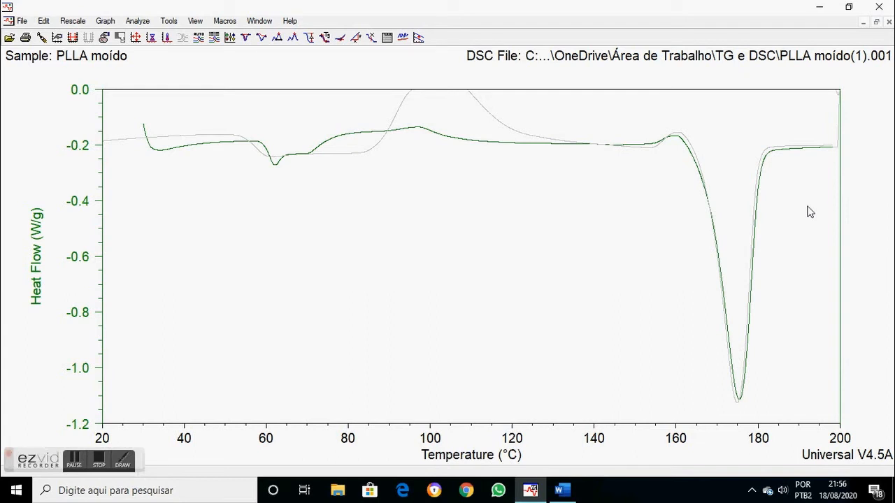
- Set the graph's data limits by cursor to the selected range of about 30 °C to 198 °C, hiding the other cycles
click(104, 21)
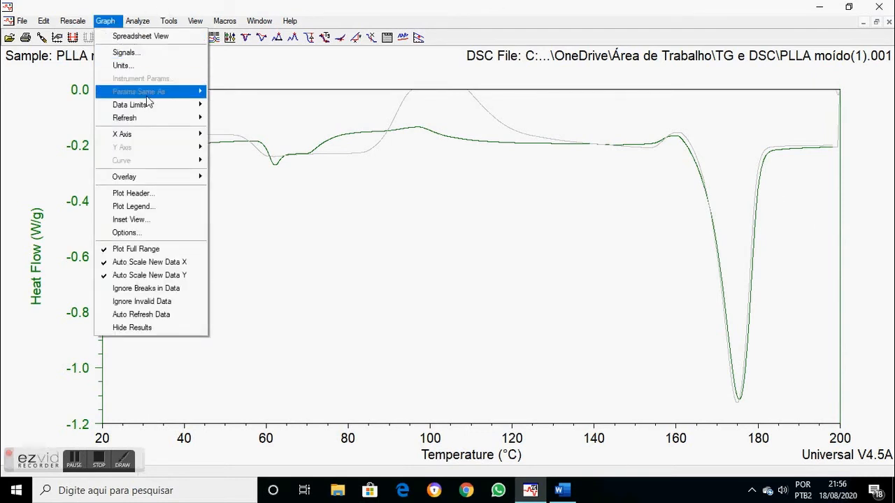
mouse_move(150, 111)
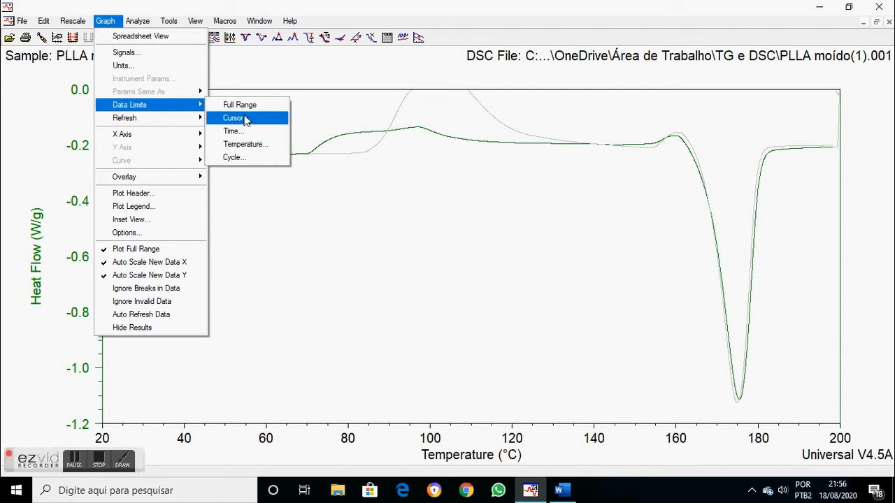
click(244, 119)
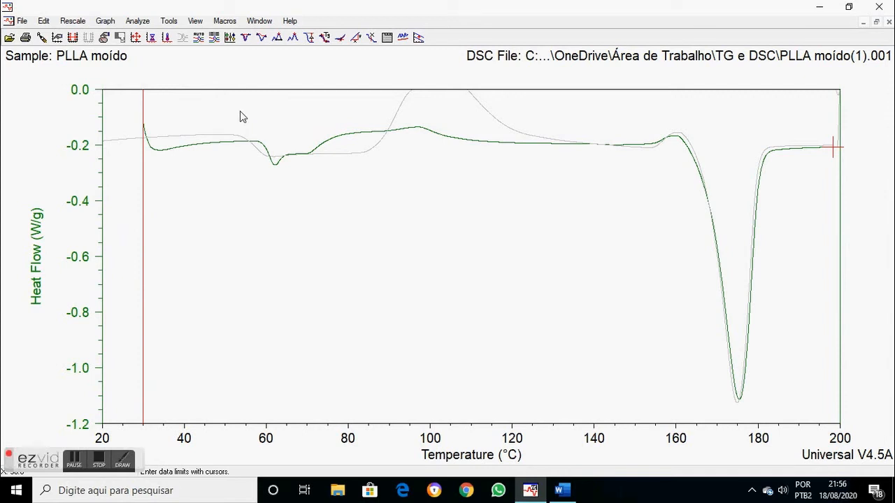
right_click(240, 117)
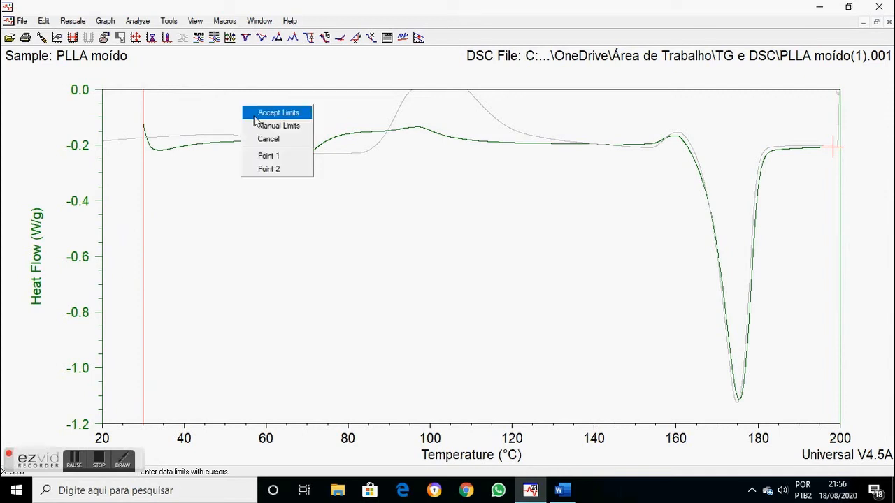
click(255, 114)
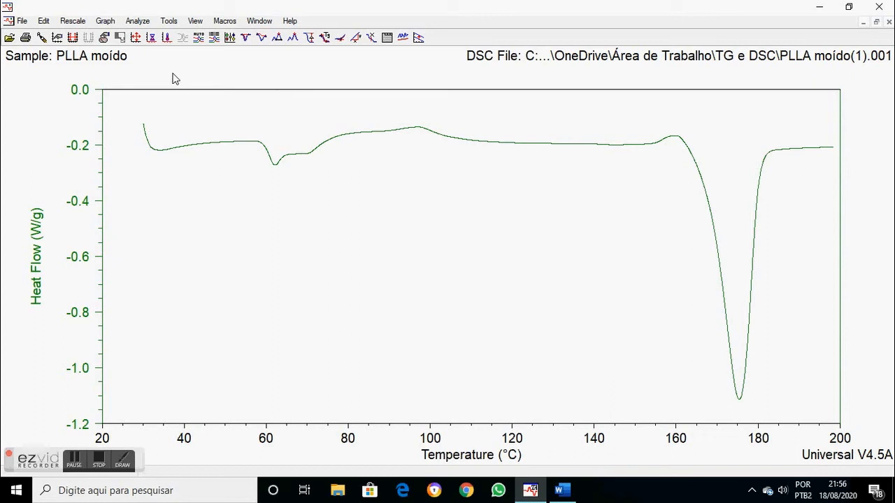
- Integrate the large endothermic melting peak with baseline limits at about 149 °C and 193 °C
click(246, 38)
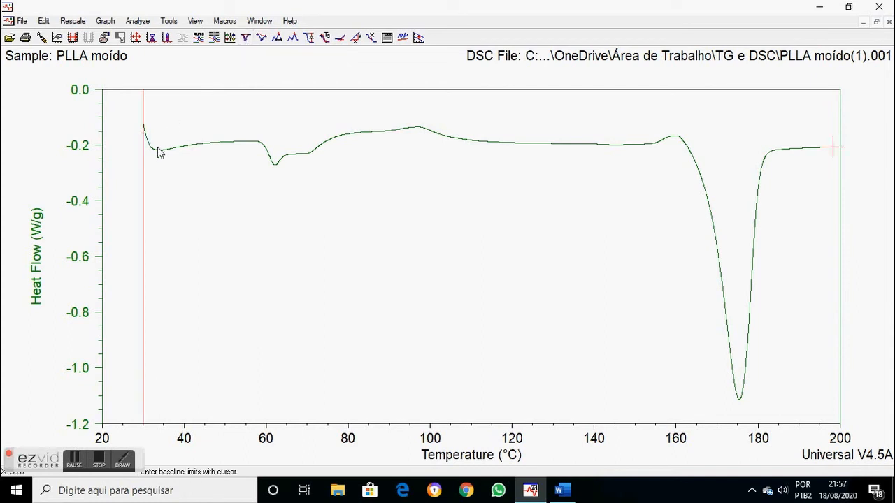
drag(145, 150, 631, 149)
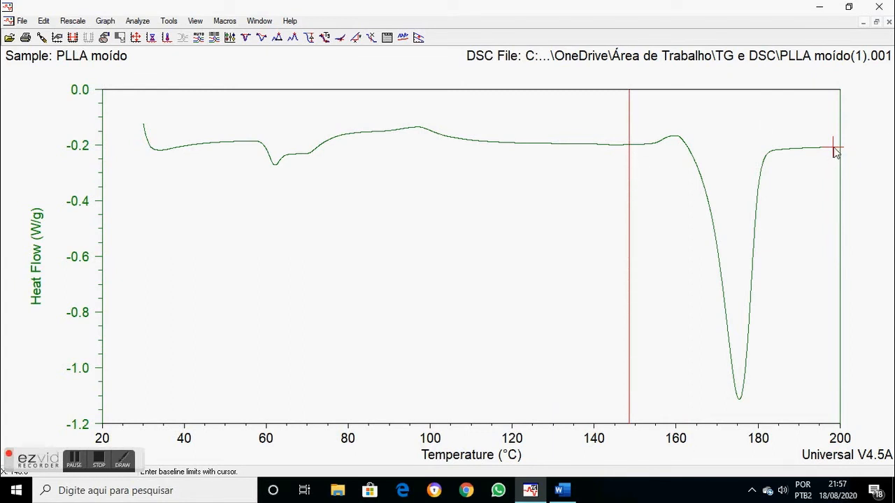
drag(834, 153, 813, 151)
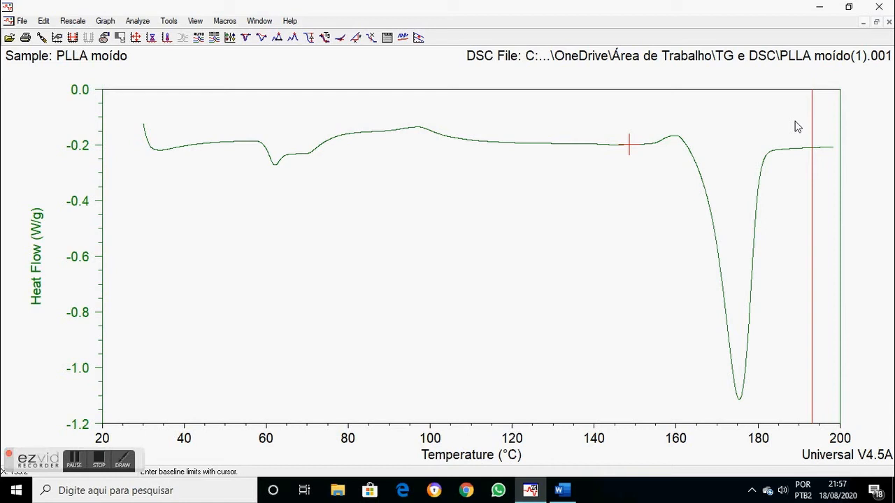
right_click(798, 127)
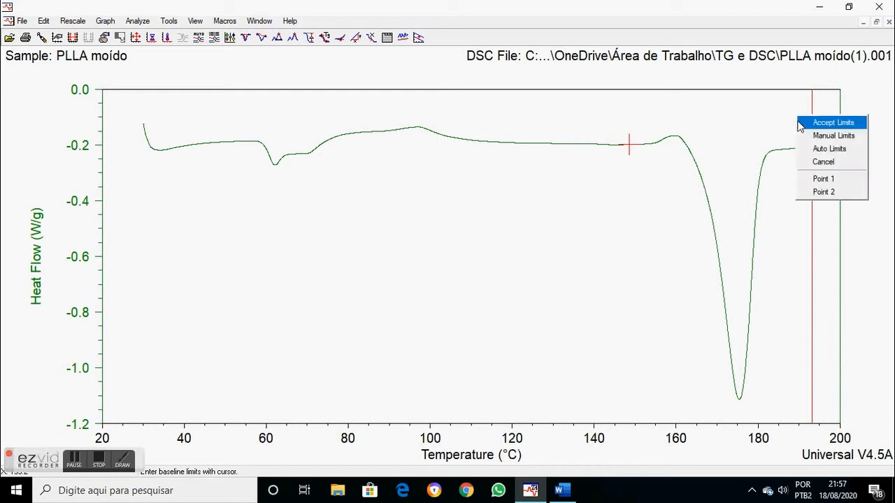
click(804, 123)
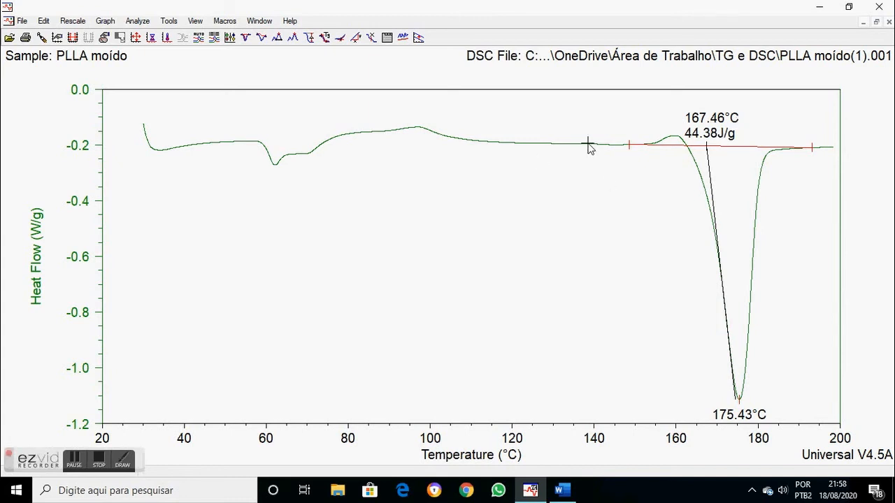
- Integrate the small exothermic peak just before the melting peak, with baseline limits at about 149 °C and 163 °C
click(245, 39)
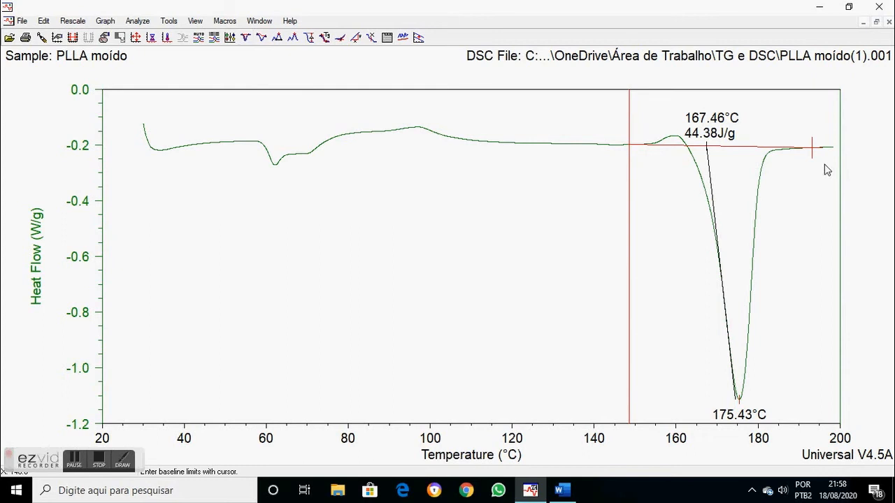
drag(815, 154, 689, 152)
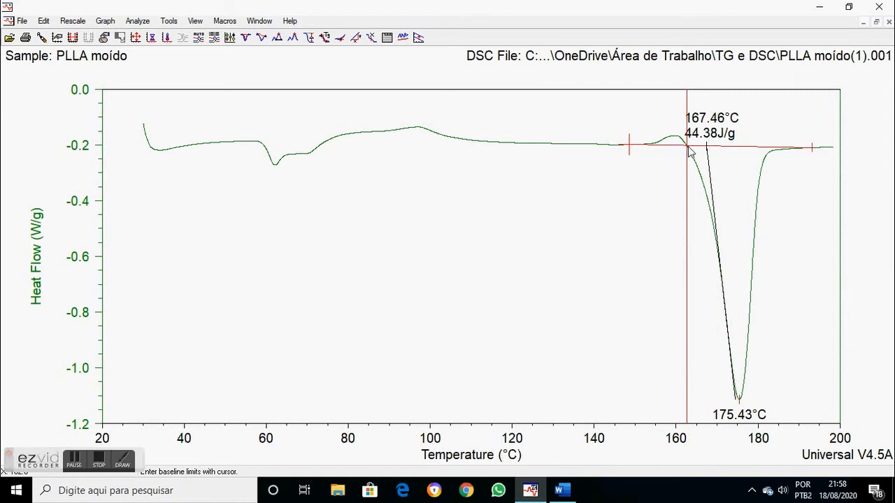
click(631, 151)
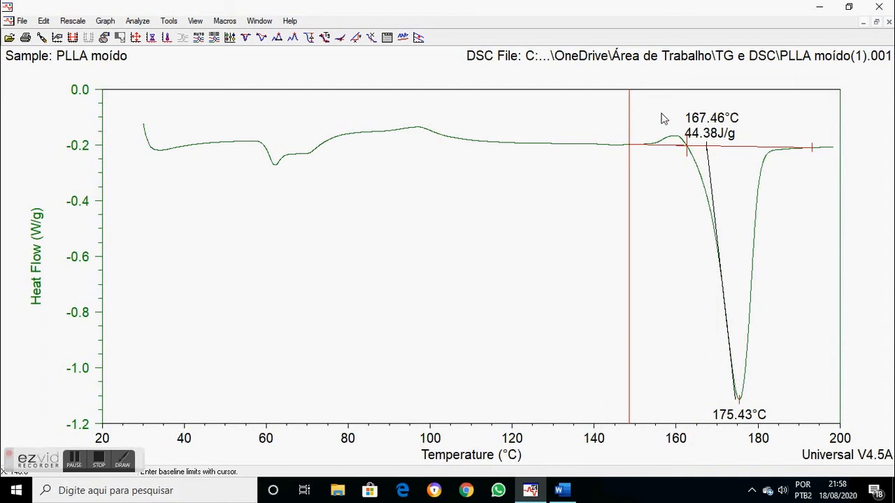
right_click(664, 119)
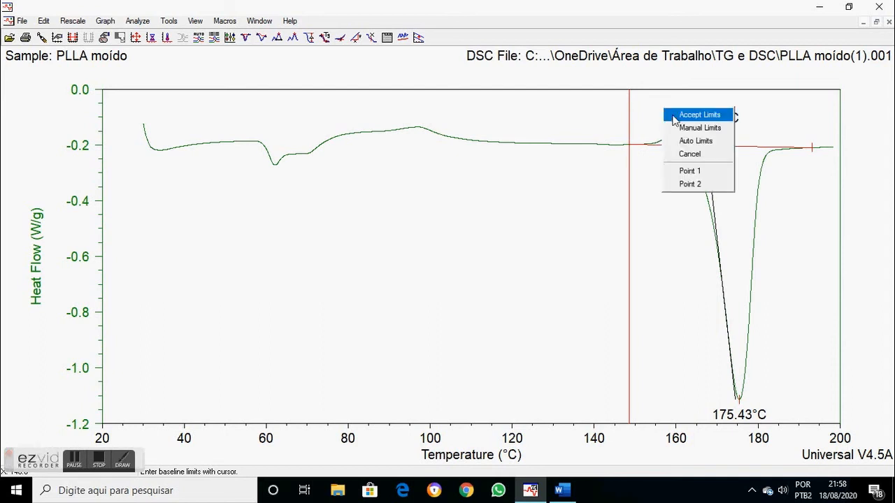
click(696, 115)
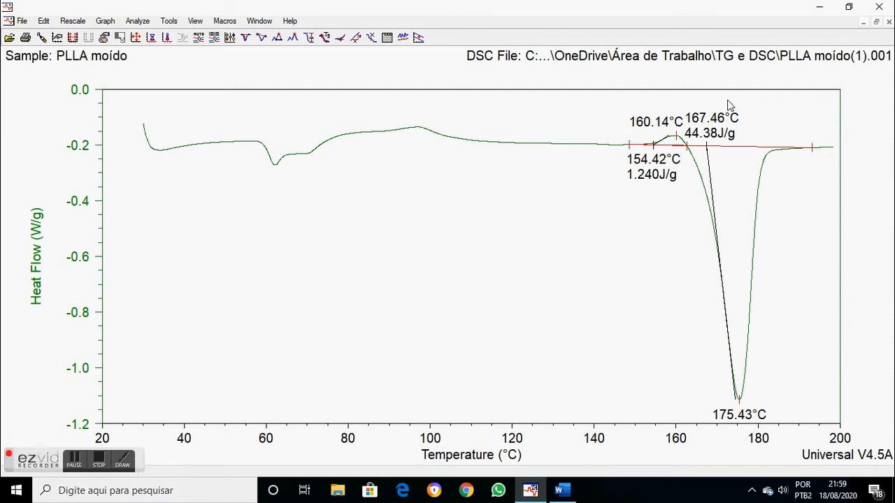
- Close the analyzed graph without keeping it open and reopen the DSC file PLLA moído(1).001 in a maximized graph window
click(887, 23)
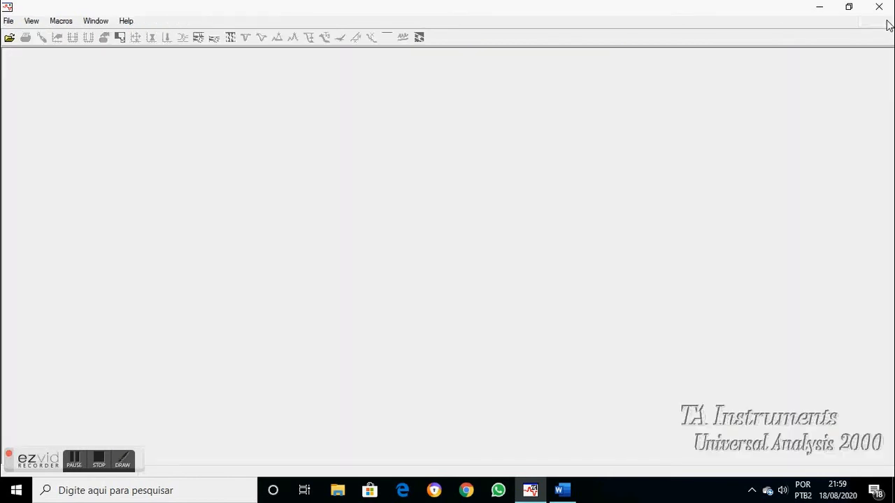
click(10, 38)
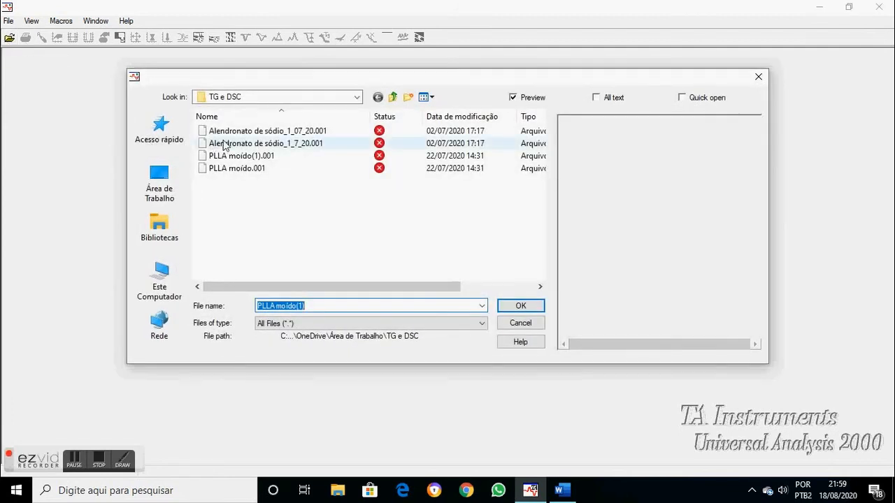
click(239, 167)
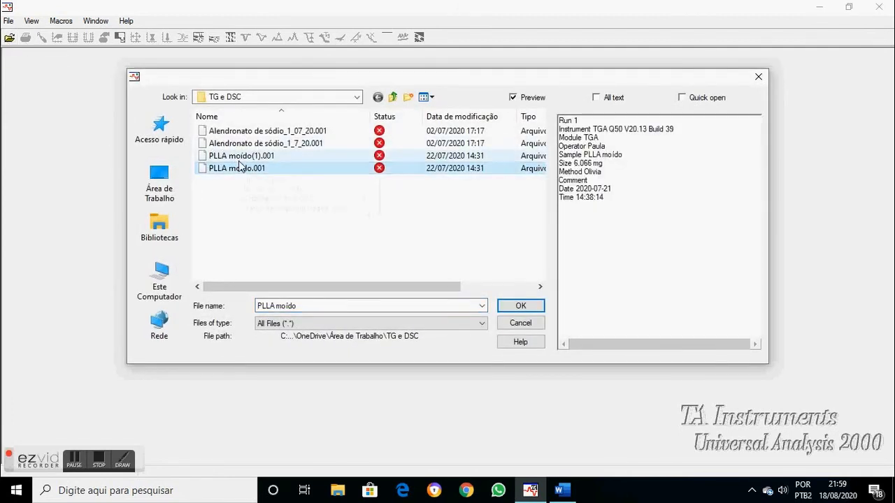
click(240, 158)
double_click(239, 159)
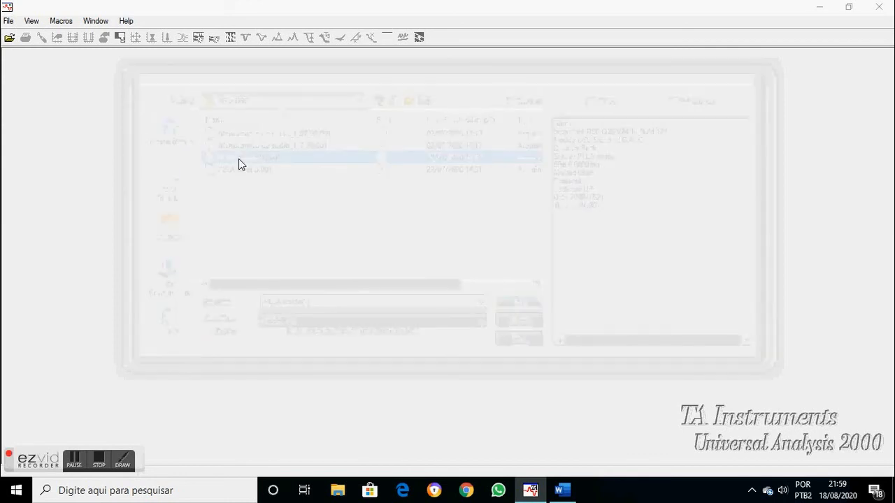
click(401, 386)
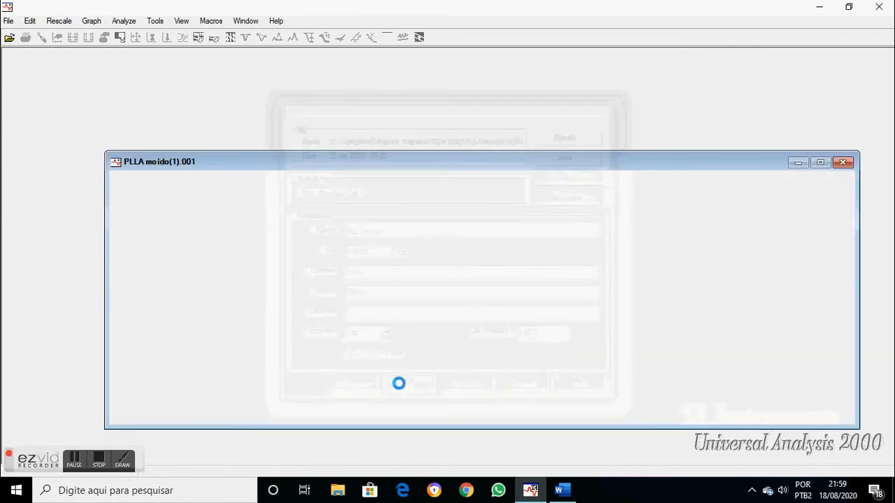
click(820, 162)
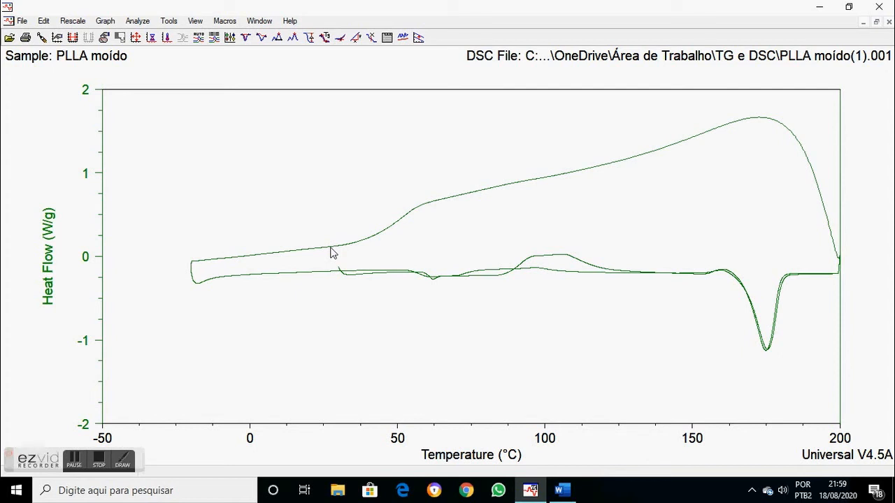
- Limit the analysis range to the second heating run, from about 0 °C to about 189 °C on the heat flow curve
click(150, 21)
mouse_move(189, 227)
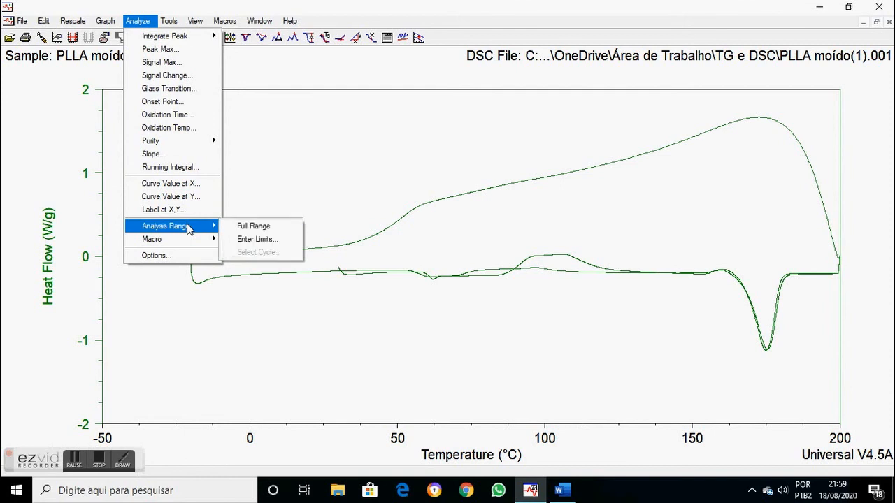
click(246, 240)
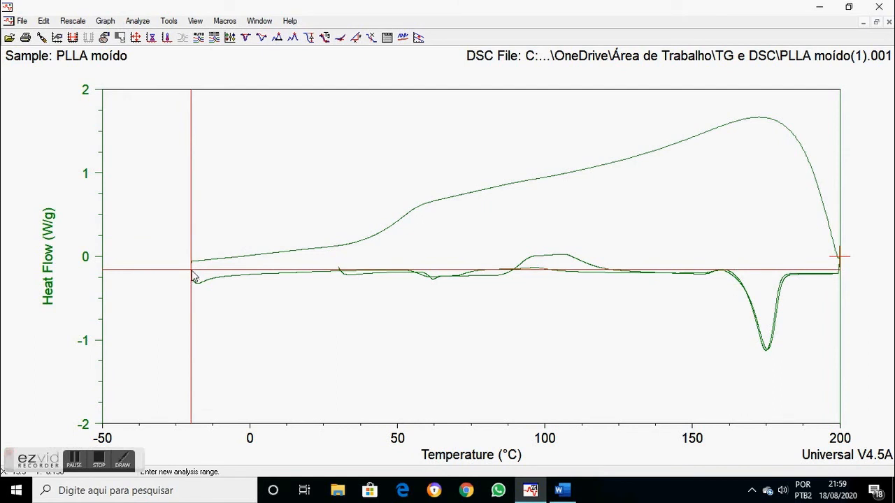
mouse_move(192, 271)
mouse_down()
mouse_move(270, 275)
mouse_move(250, 276)
mouse_up()
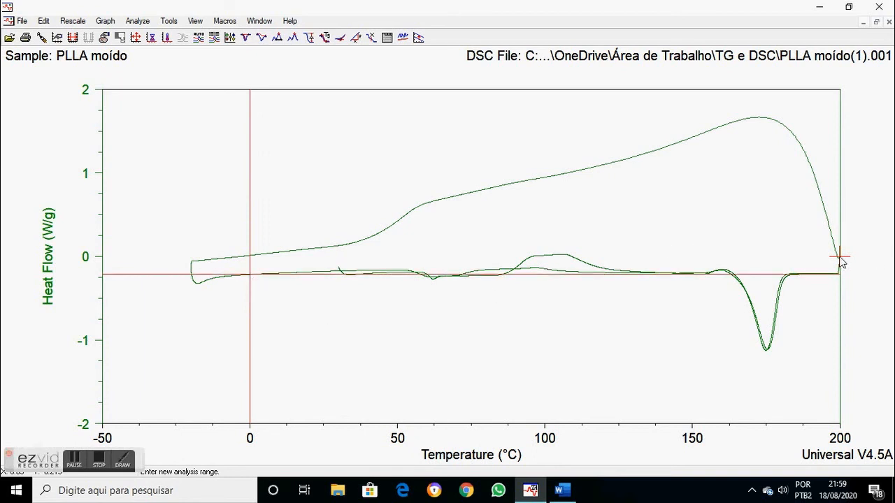
click(839, 256)
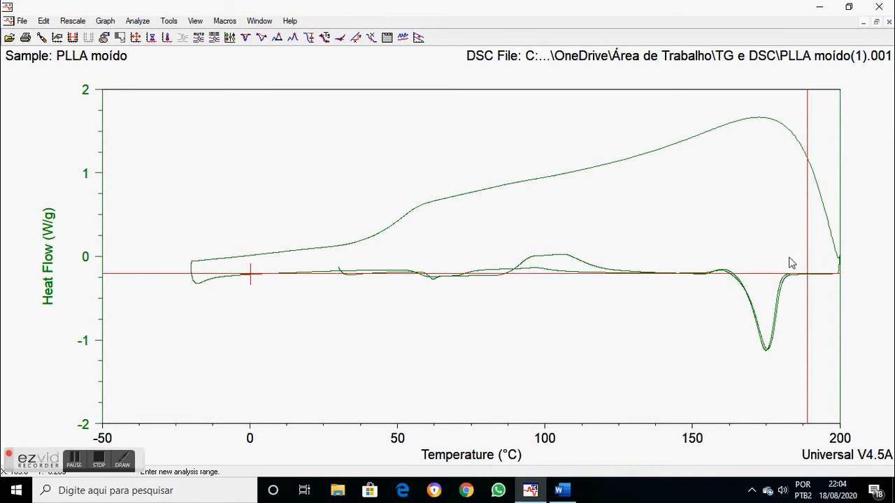
right_click(791, 263)
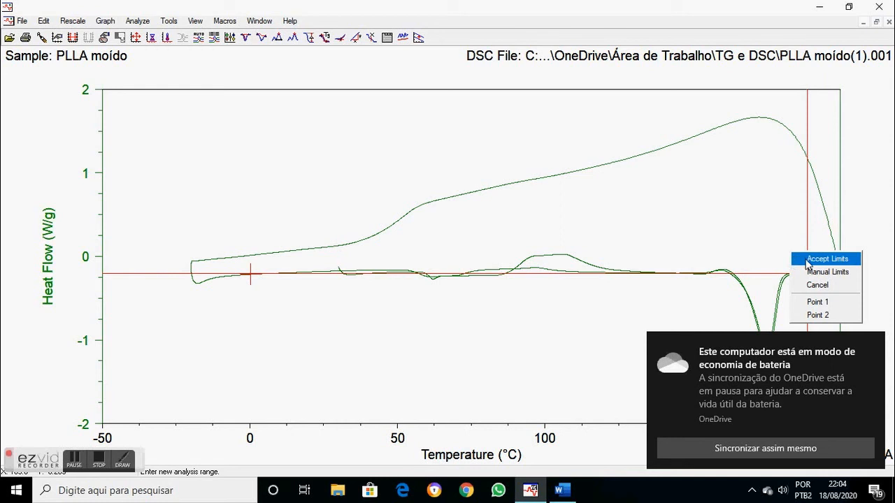
click(818, 259)
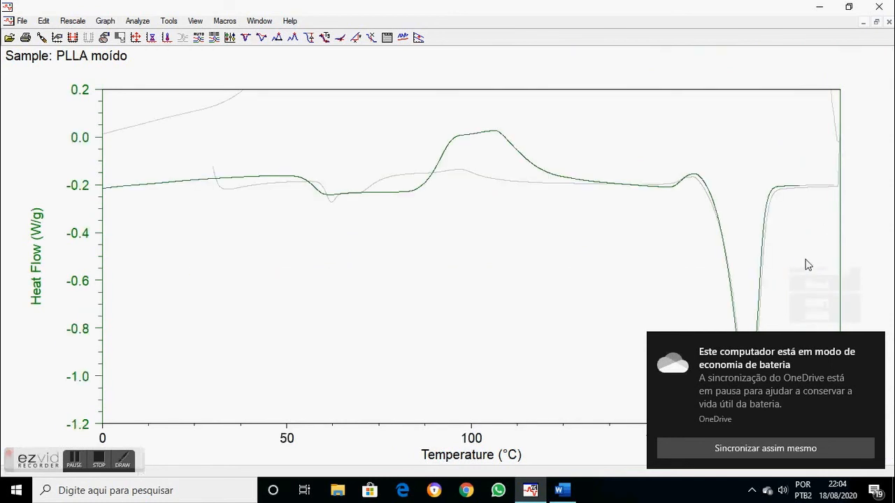
click(871, 344)
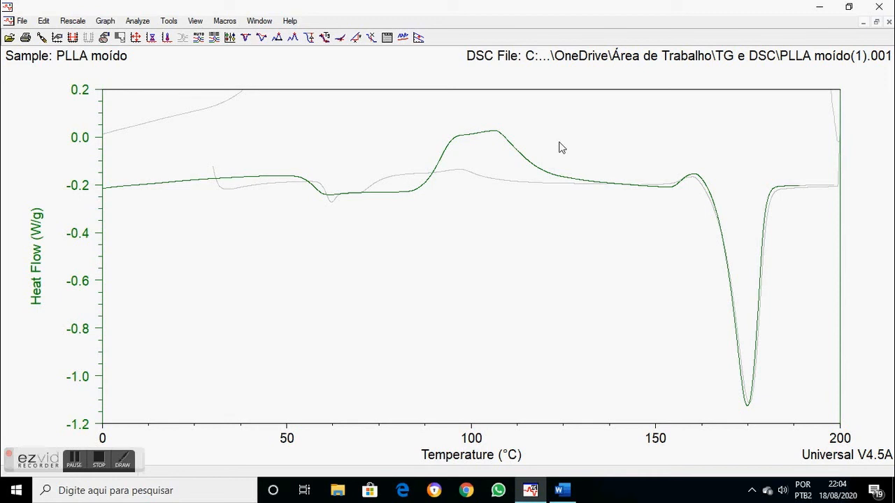
- Set the graph's data limits by cursor to the selected second heating range, hiding the other cycles
click(102, 22)
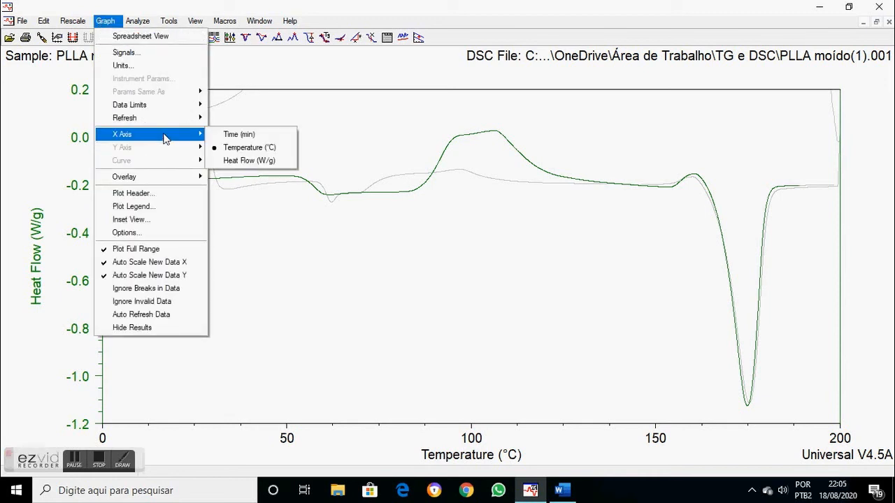
mouse_move(166, 107)
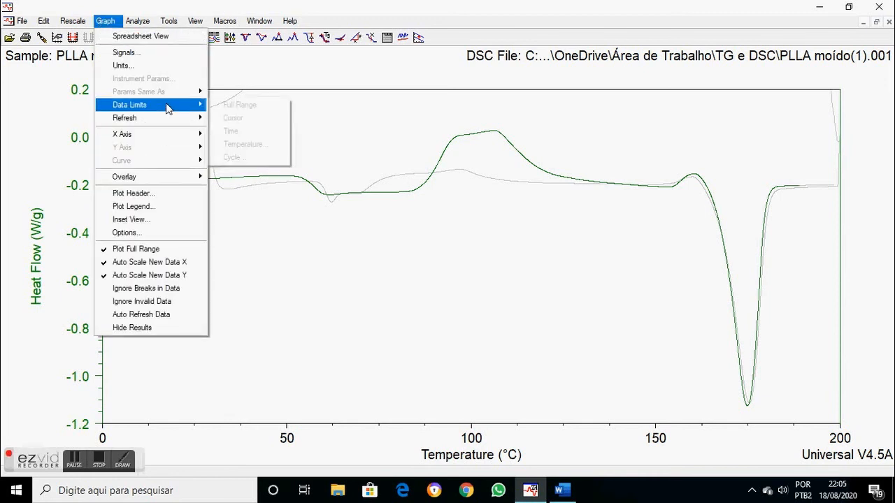
click(234, 118)
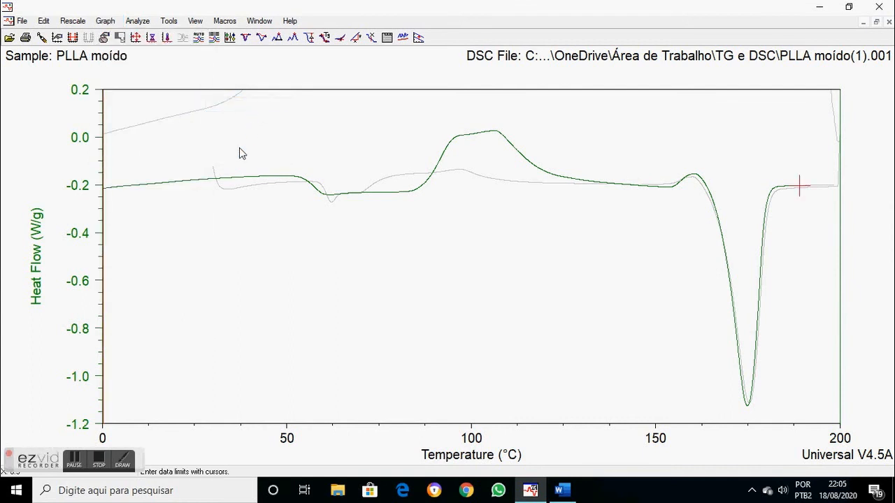
right_click(239, 148)
click(246, 148)
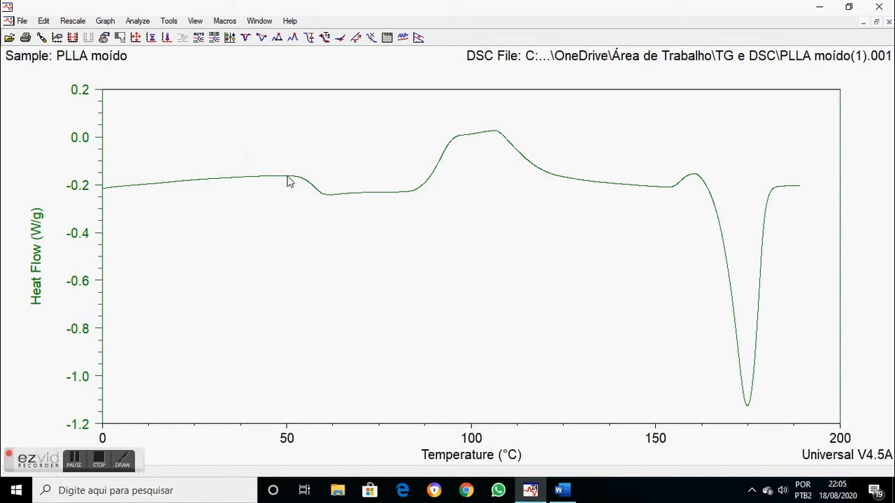
- Analyze the glass transition step of the second heating curve with limits at about 45 °C and 62 °C
click(325, 38)
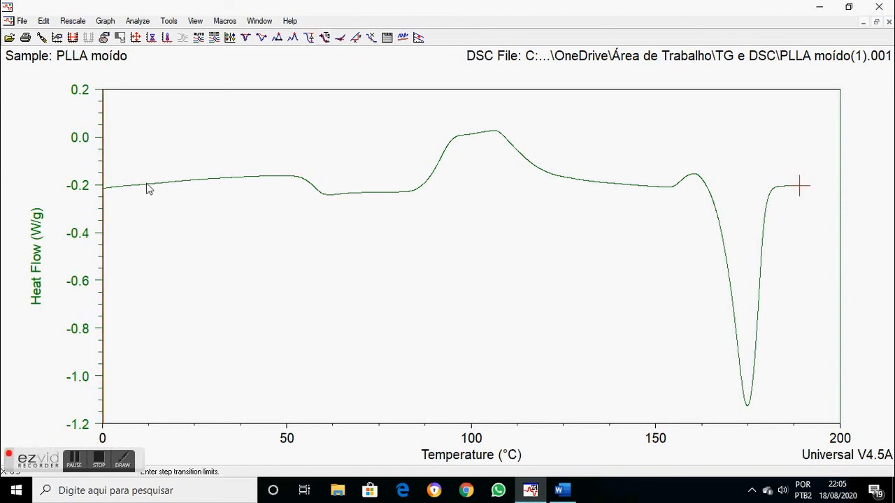
drag(106, 190, 174, 196)
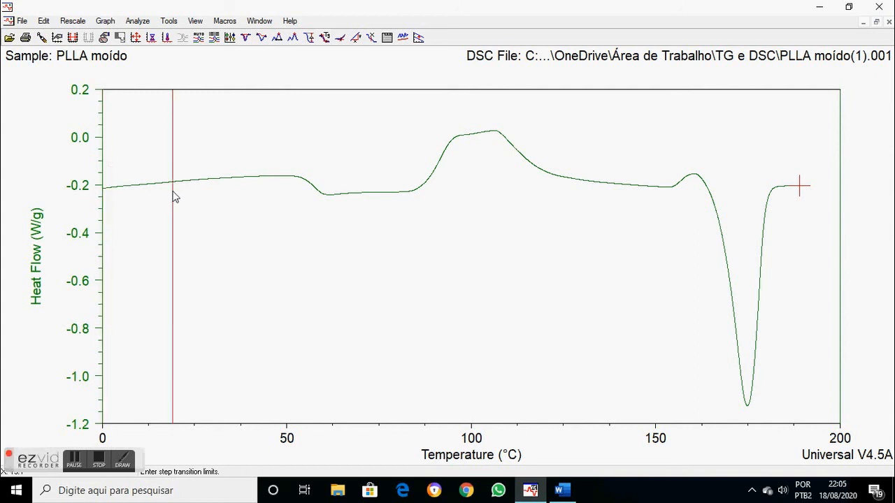
drag(173, 193, 269, 179)
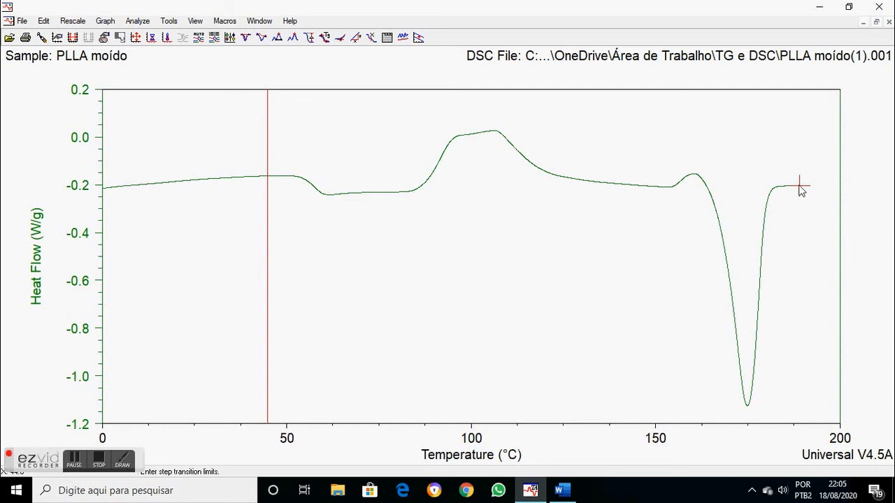
drag(801, 190, 332, 196)
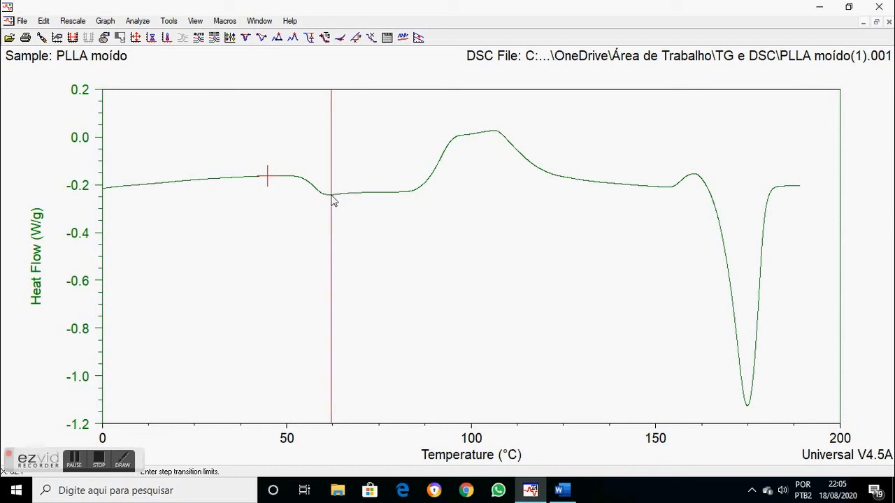
drag(334, 201, 333, 201)
right_click(268, 121)
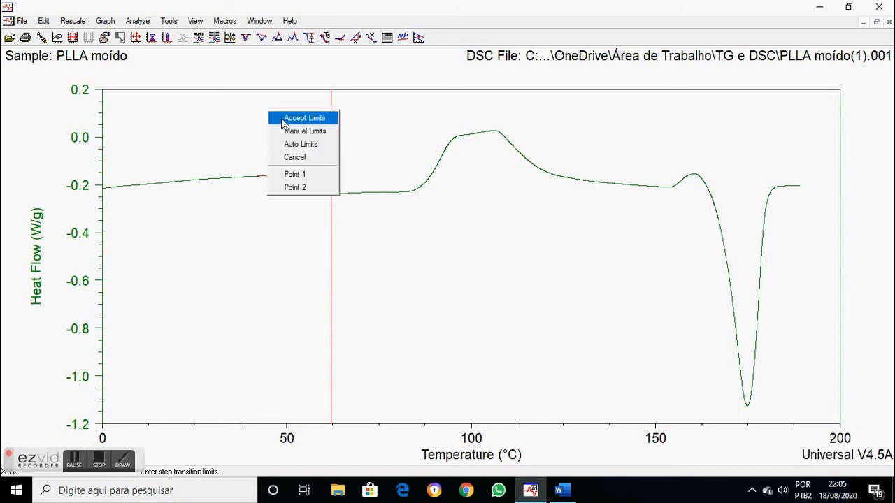
click(284, 117)
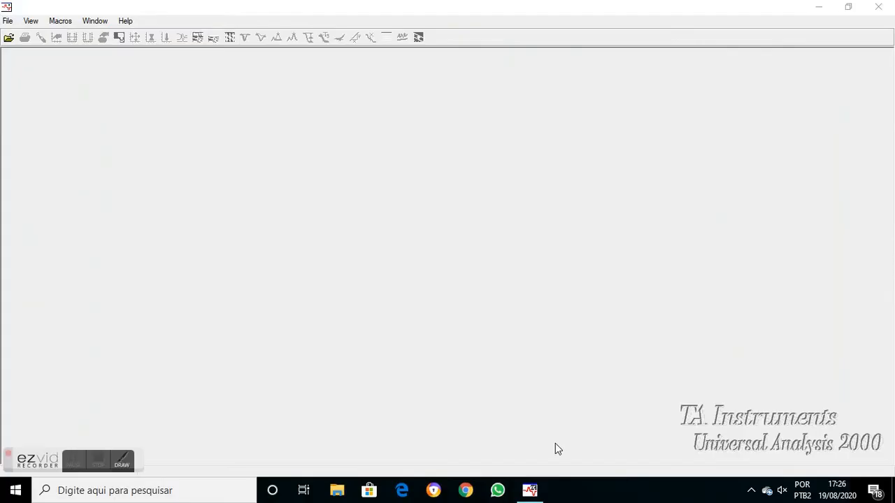
- Open the TGA file Alendronato de sódio_1_07_20.001 with its existing sample parameters
click(8, 38)
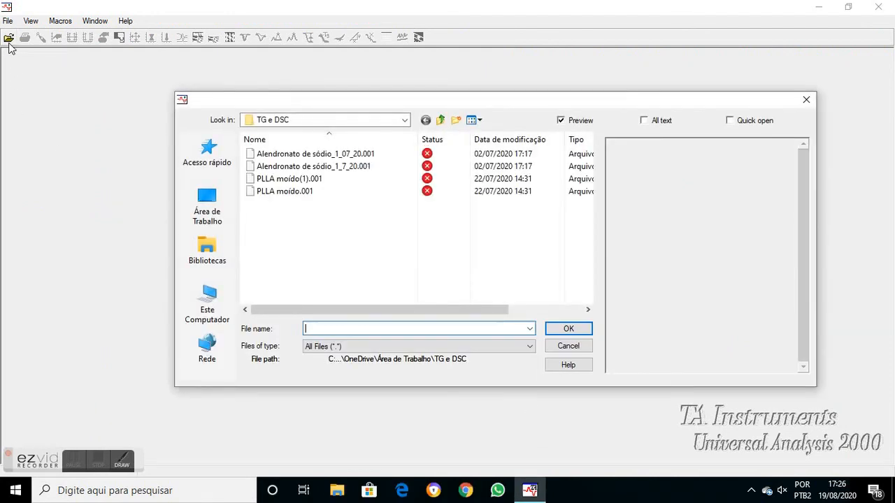
click(371, 171)
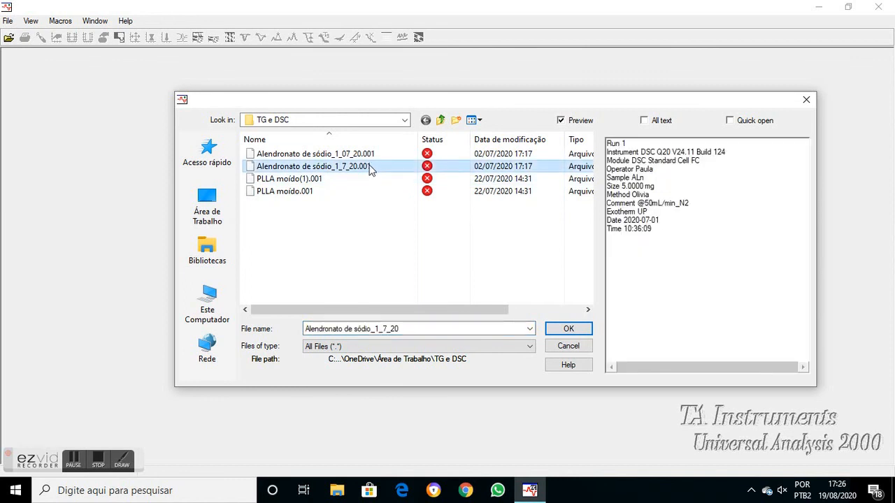
click(366, 156)
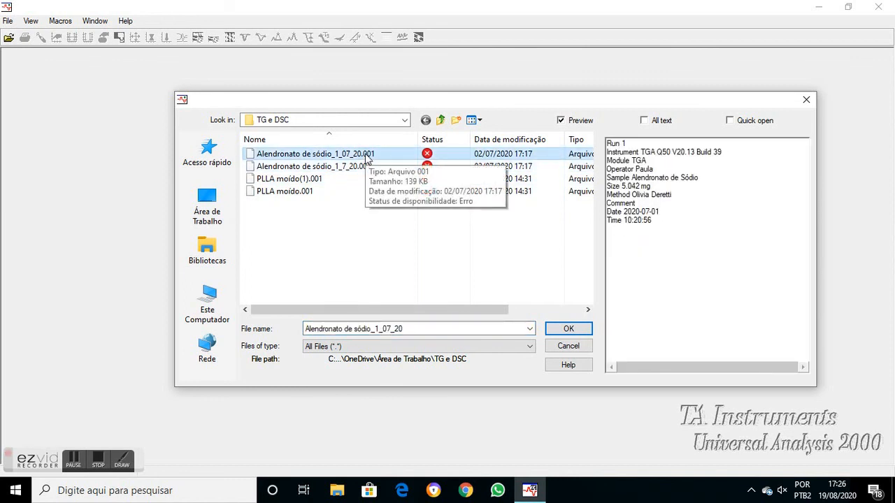
double_click(365, 156)
click(423, 391)
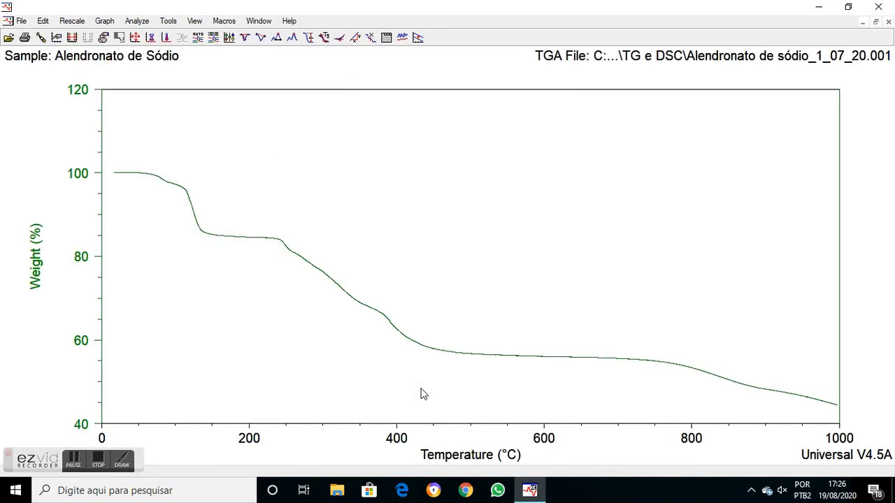
- Open the TGA file PLLA moído.001 as a second graph, keeping its sample parameters
click(8, 37)
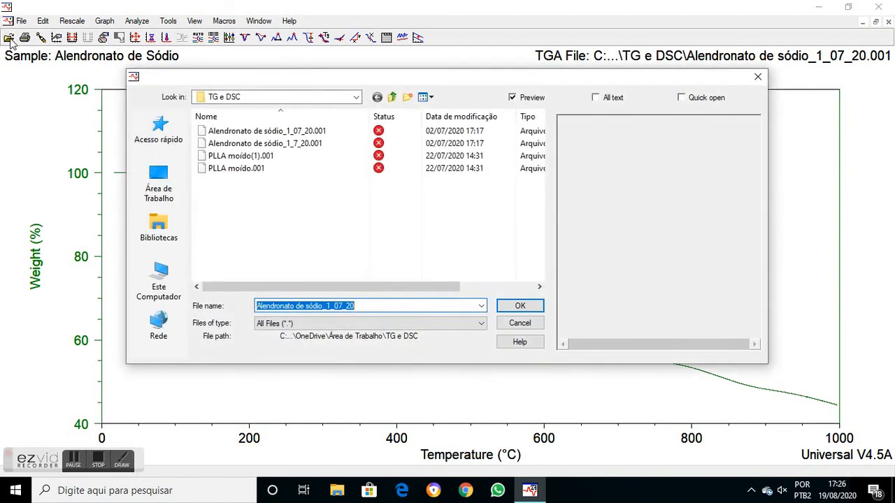
click(261, 169)
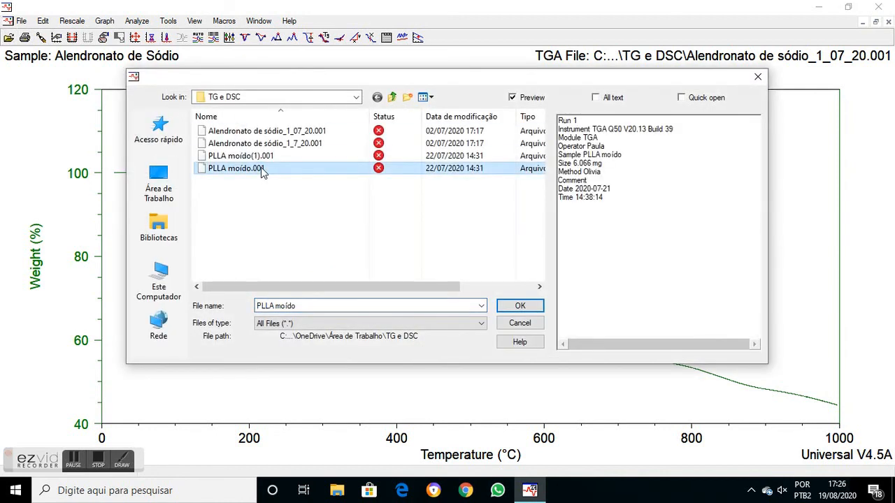
double_click(261, 168)
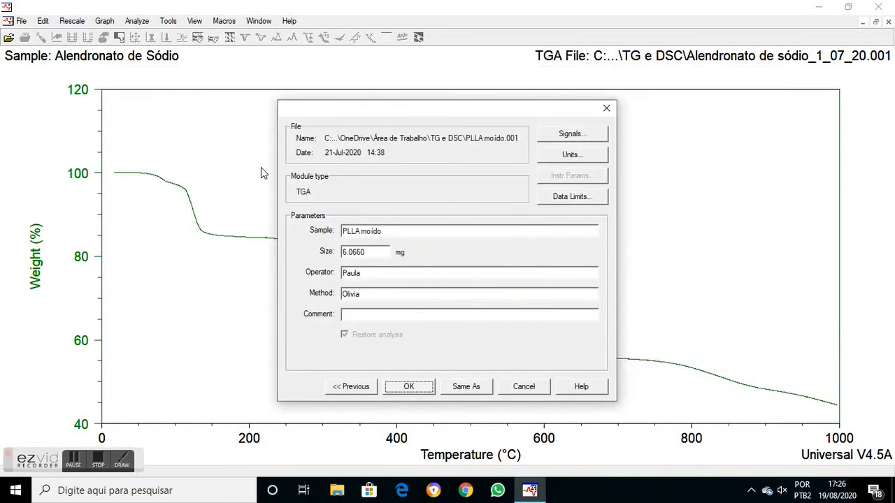
click(401, 393)
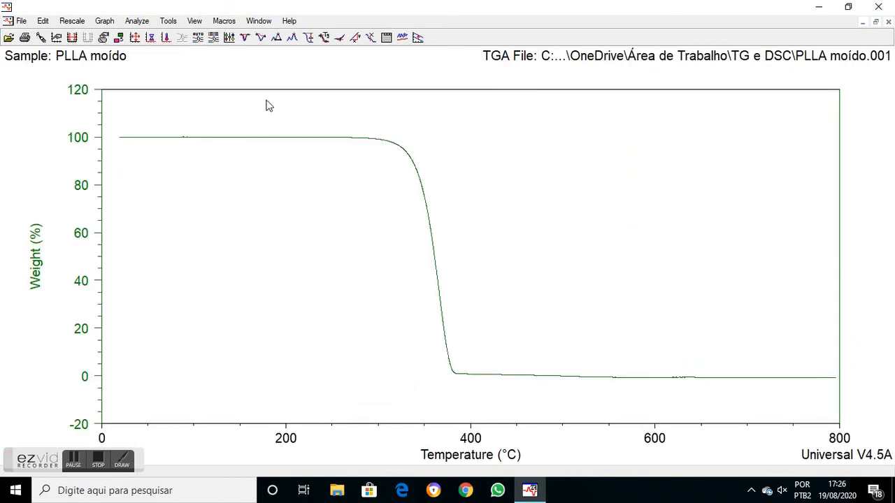
- Overlay the Alendronato de sódio_1_07_20.001 and PLLA moído.001 curves in one plot using the automatic overlay configuration
click(113, 22)
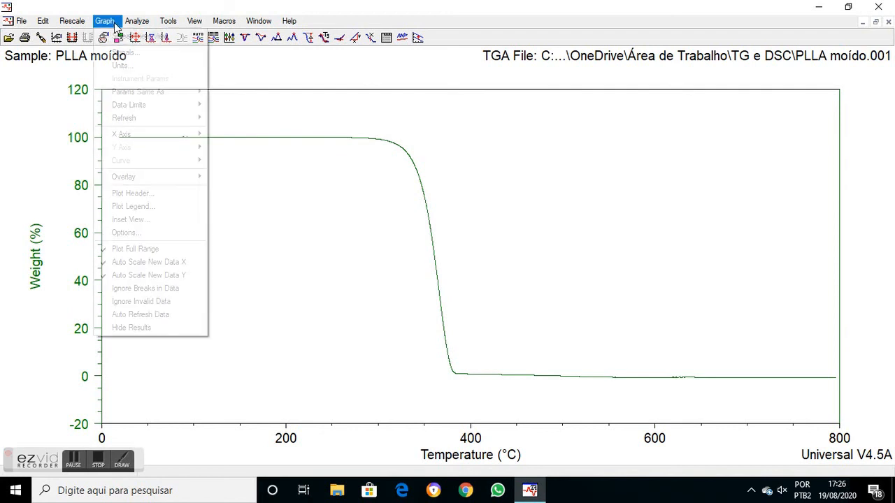
mouse_move(168, 177)
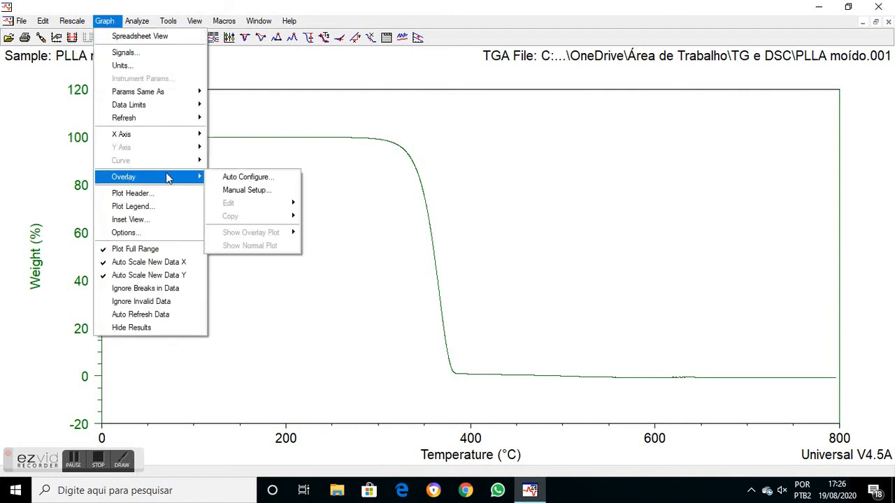
click(220, 177)
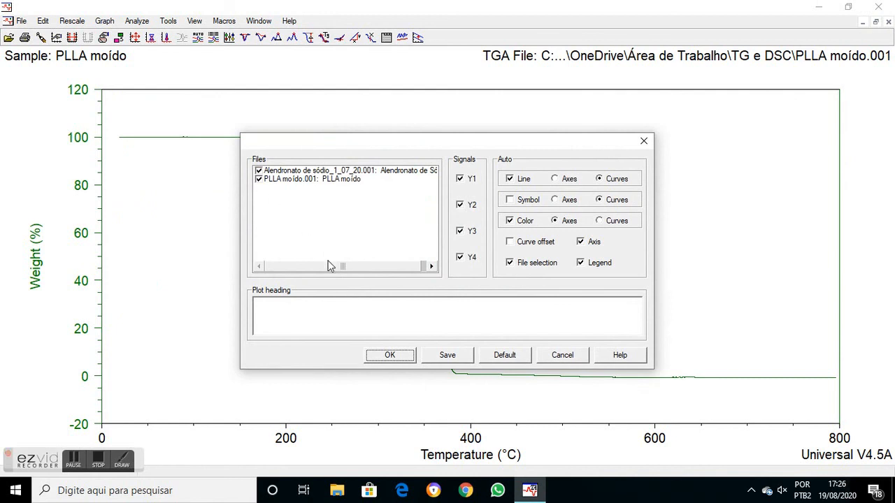
click(383, 358)
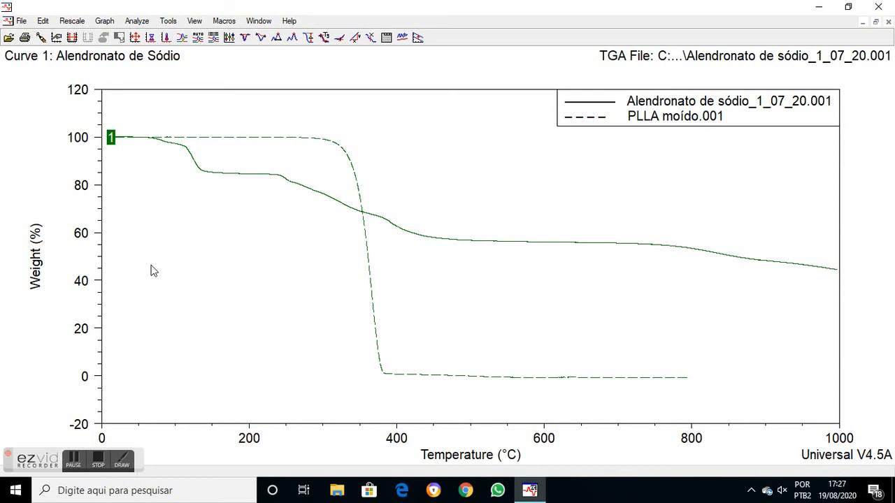
- Set the PLLA moído.001 curve in the overlay to maroon with a dash dot line
double_click(35, 257)
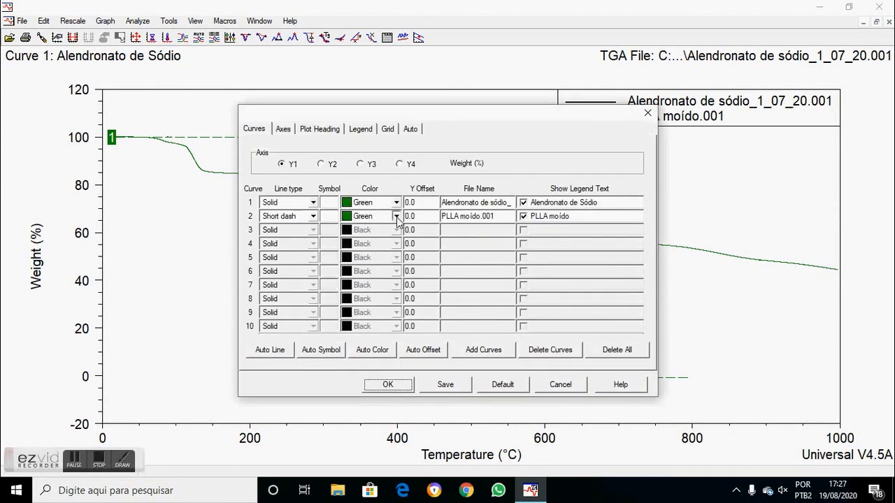
click(396, 218)
click(378, 249)
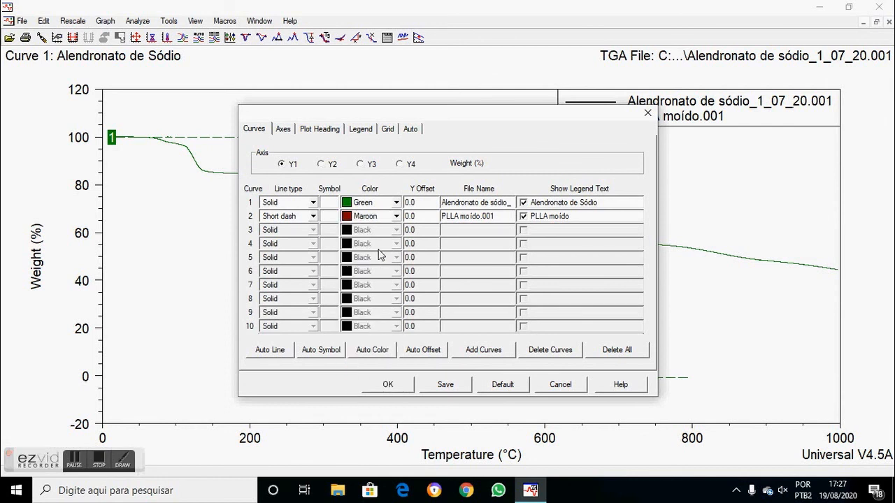
click(312, 218)
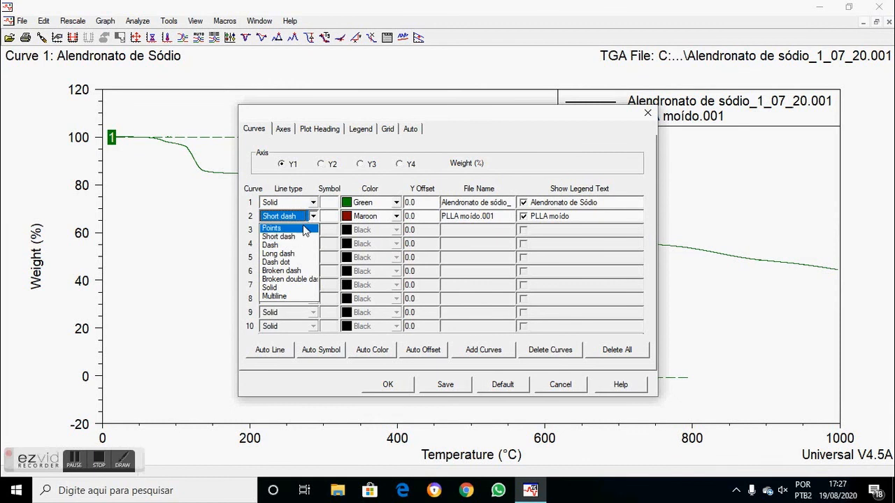
click(290, 262)
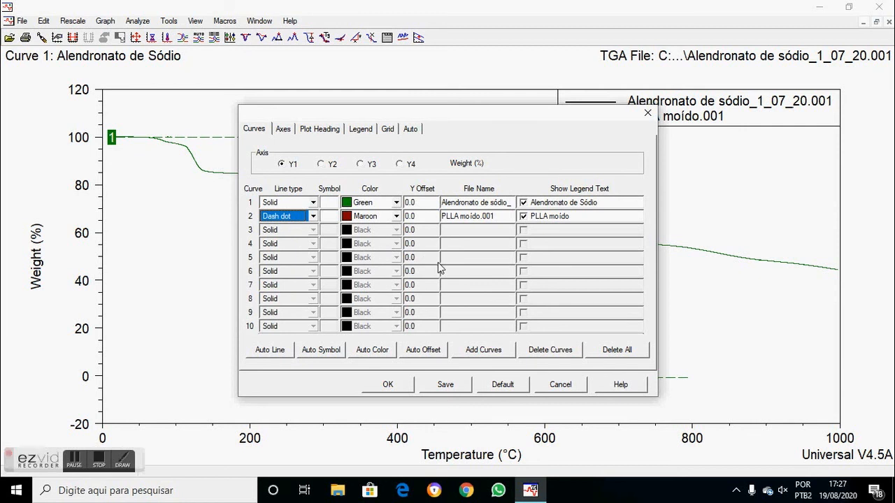
click(584, 215)
click(584, 216)
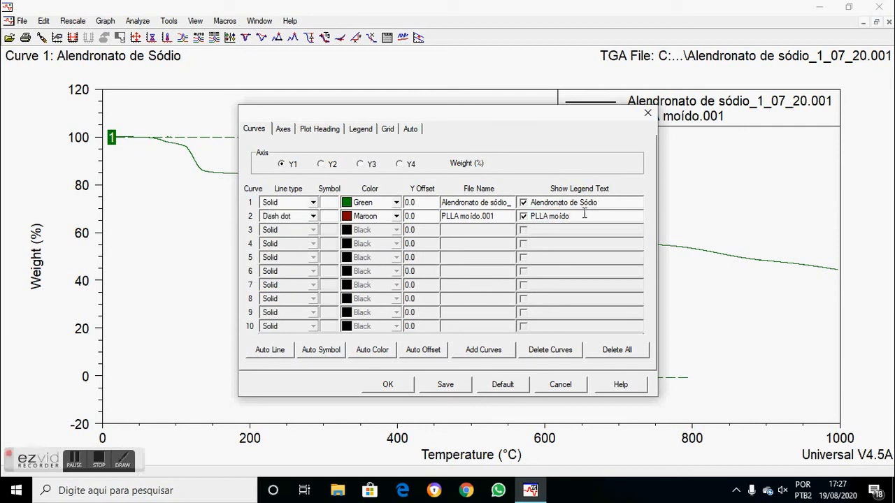
click(604, 202)
click(604, 202)
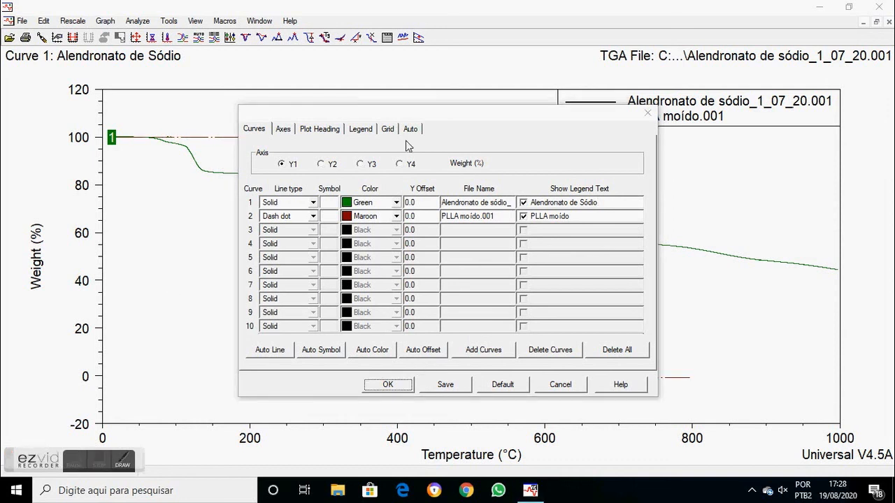
- Turn on the color display in the overlay plot's legend and apply the change
click(365, 129)
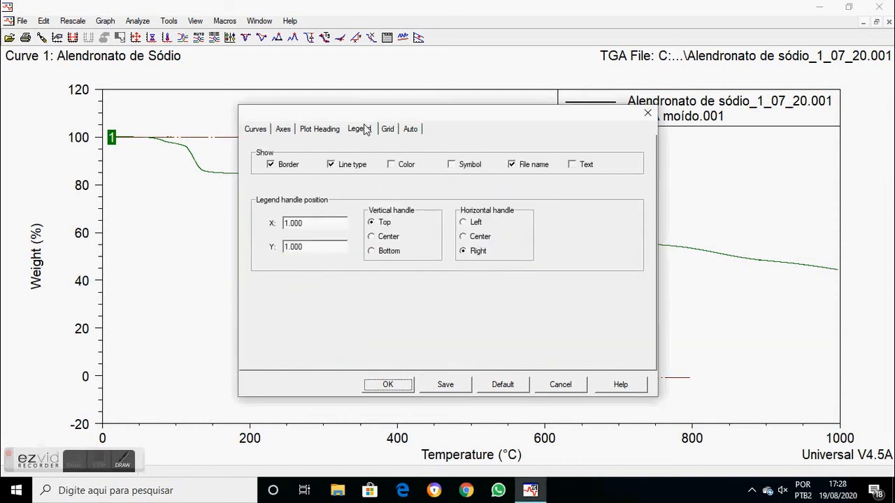
click(391, 168)
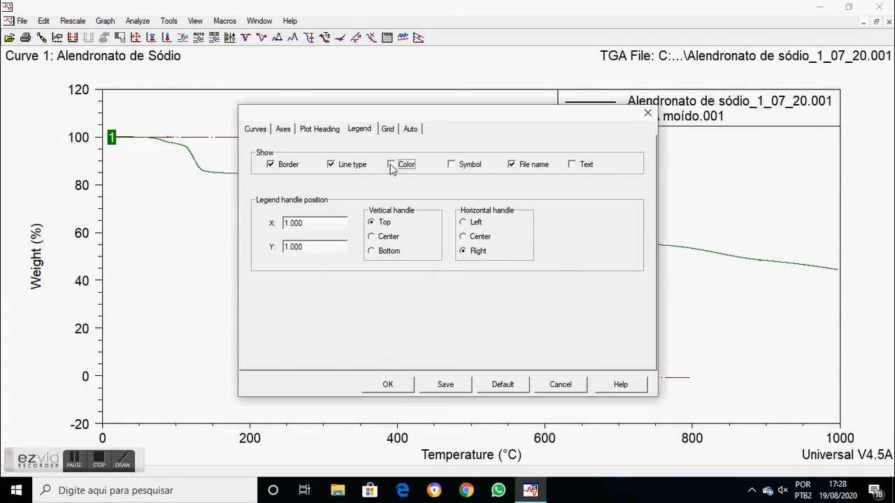
click(391, 389)
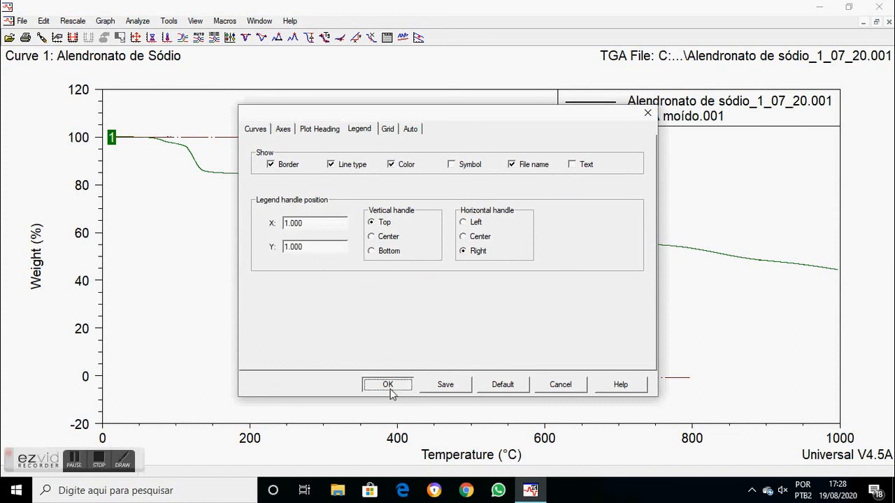